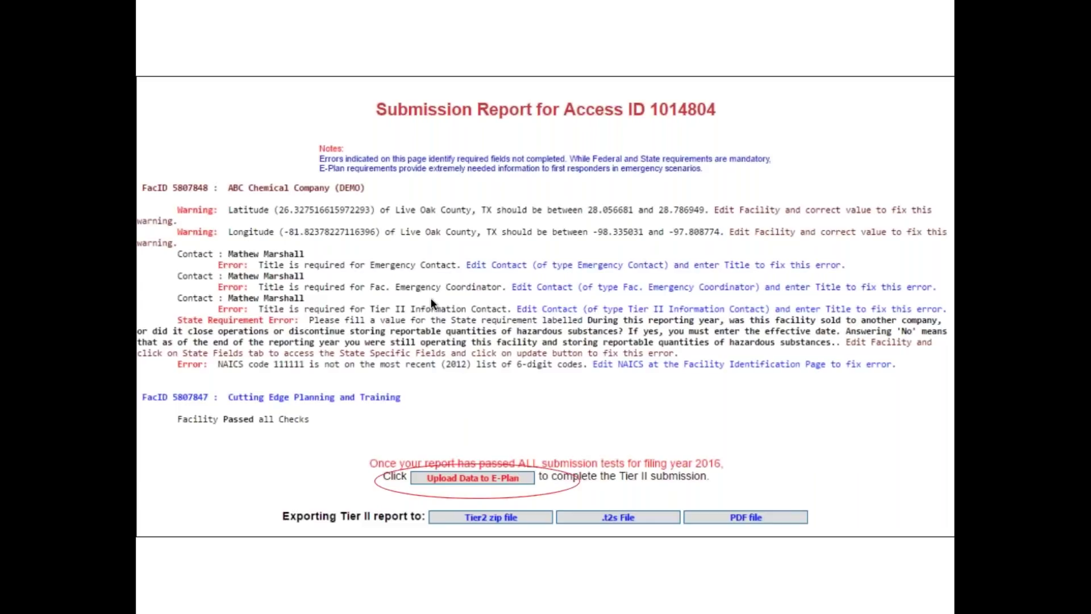
Advance the slideshow through Submit Facility Information to the closing Questions? slide.
click(306, 443)
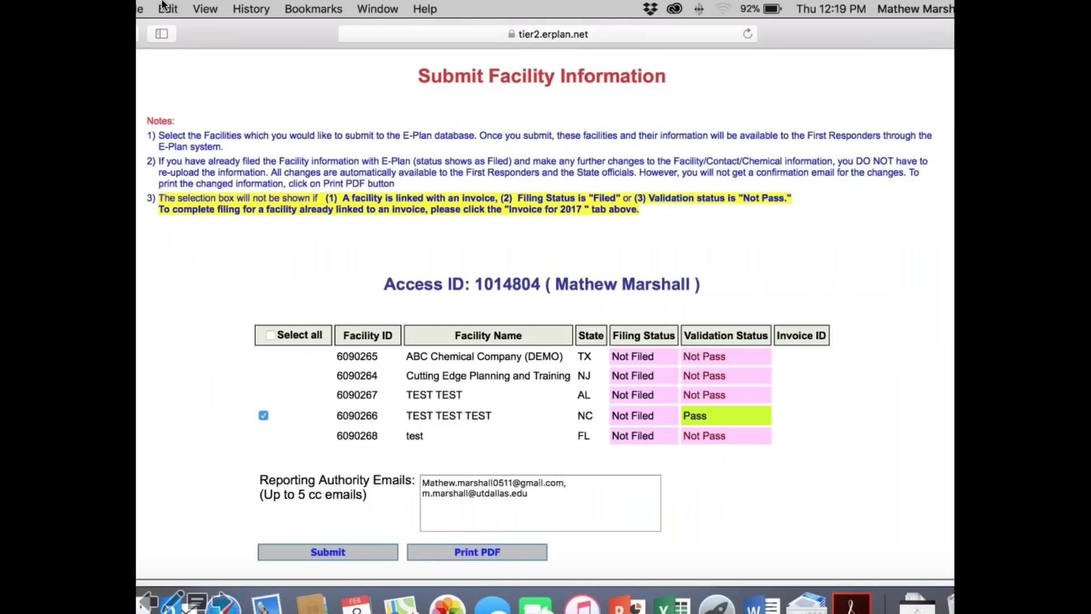
click(257, 29)
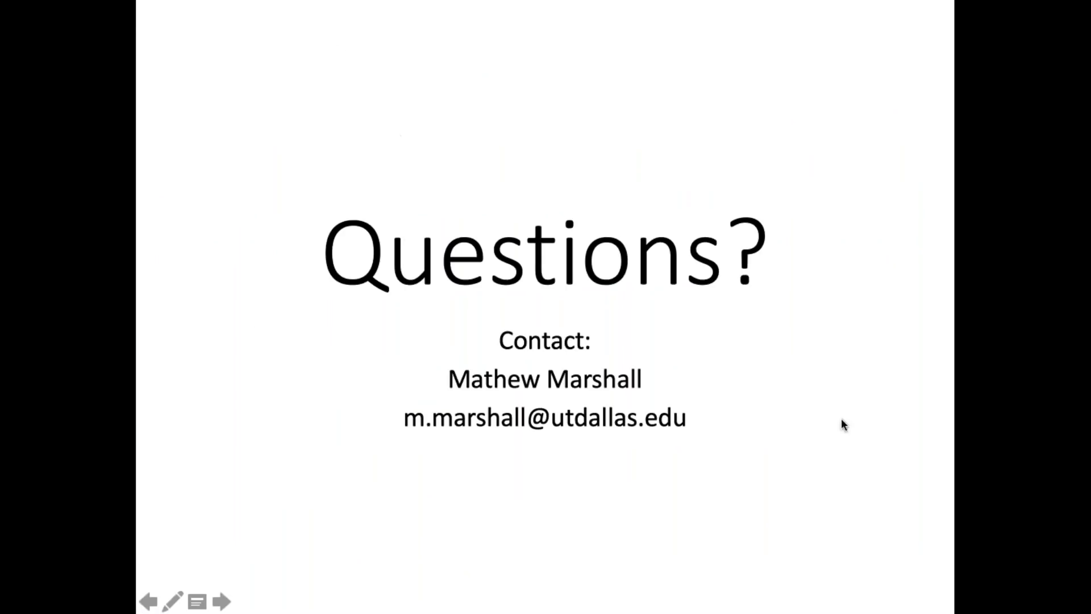
End the slideshow, close the presentation, and bring Safari's E-Plan Access ID email forward.
click(514, 66)
key(Escape)
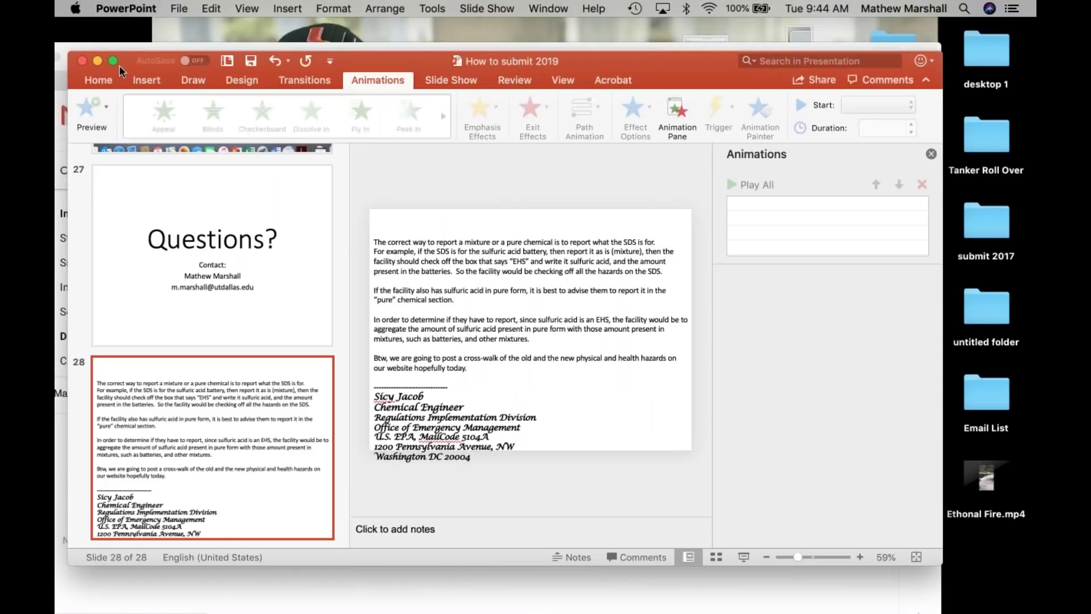
click(81, 59)
click(573, 84)
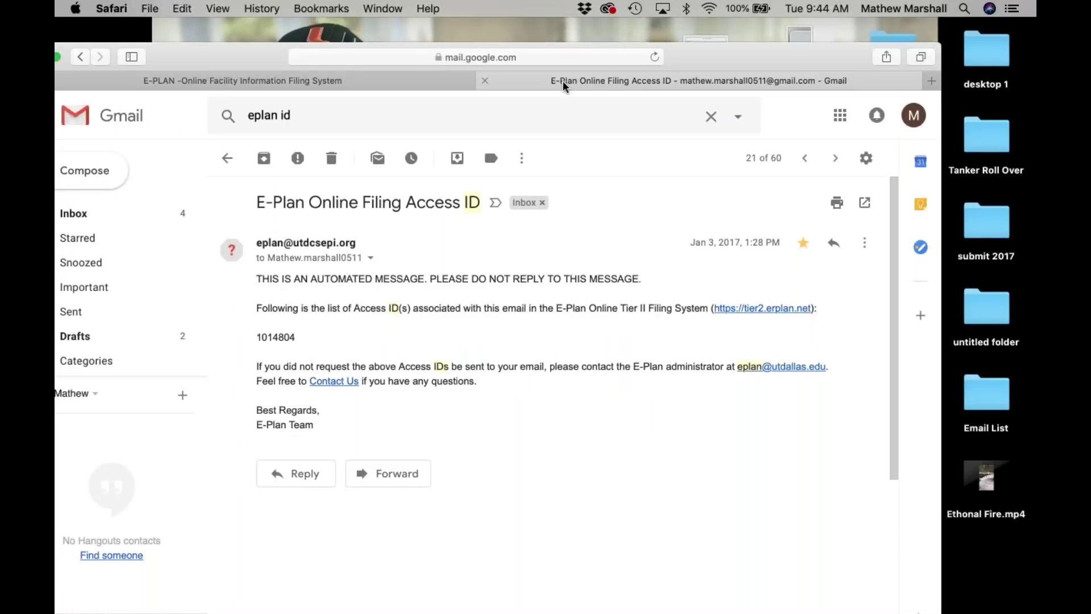
Switch to the E-Plan site and get back to its welcome and sign-in page.
click(355, 83)
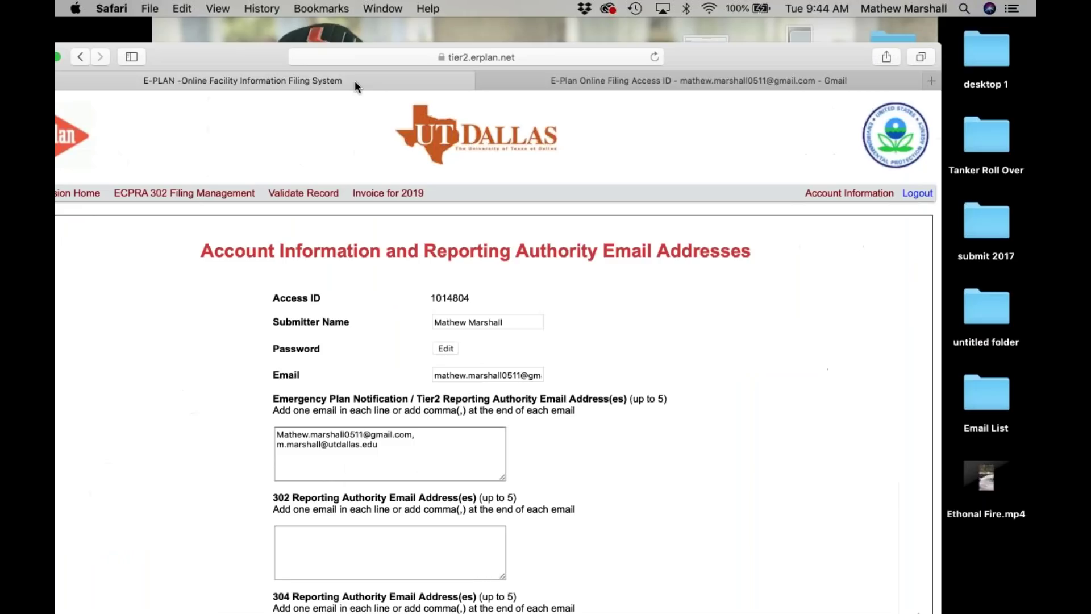
click(90, 195)
scroll(341, 359, down, 3)
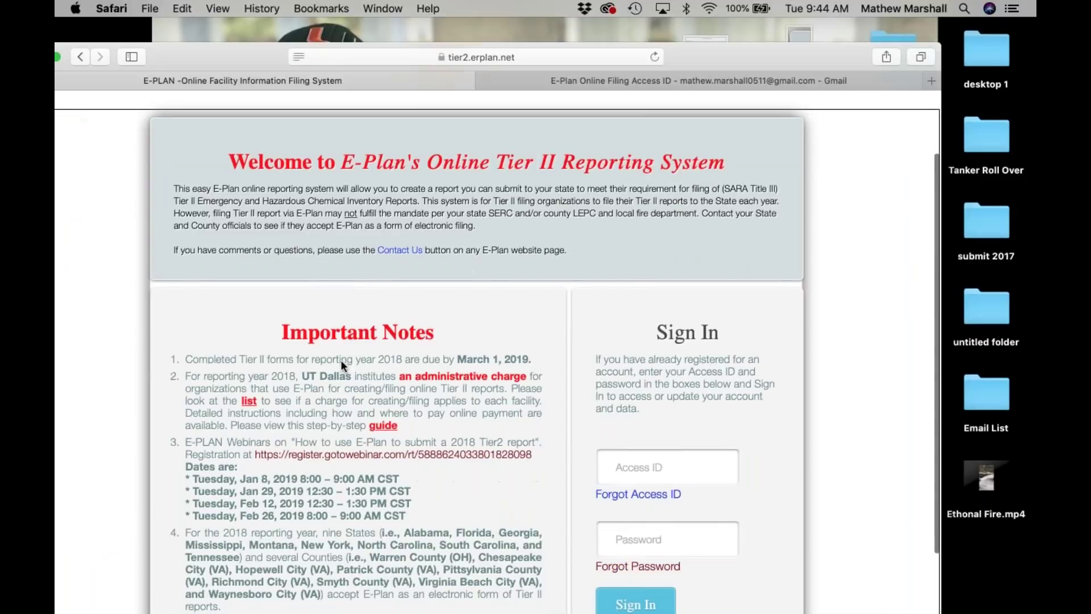
drag(688, 54, 747, 2)
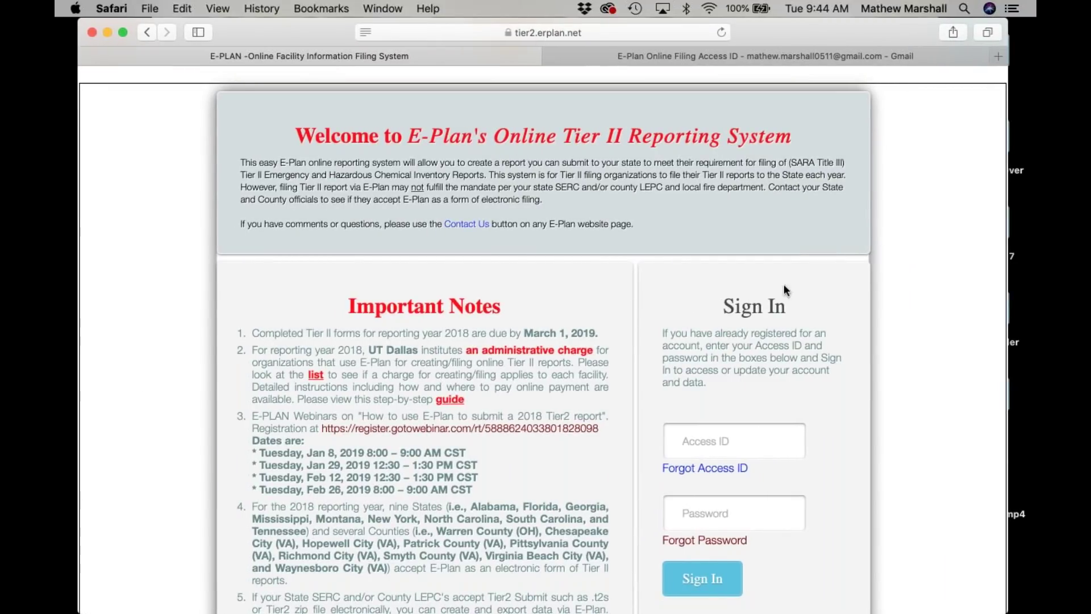
click(147, 33)
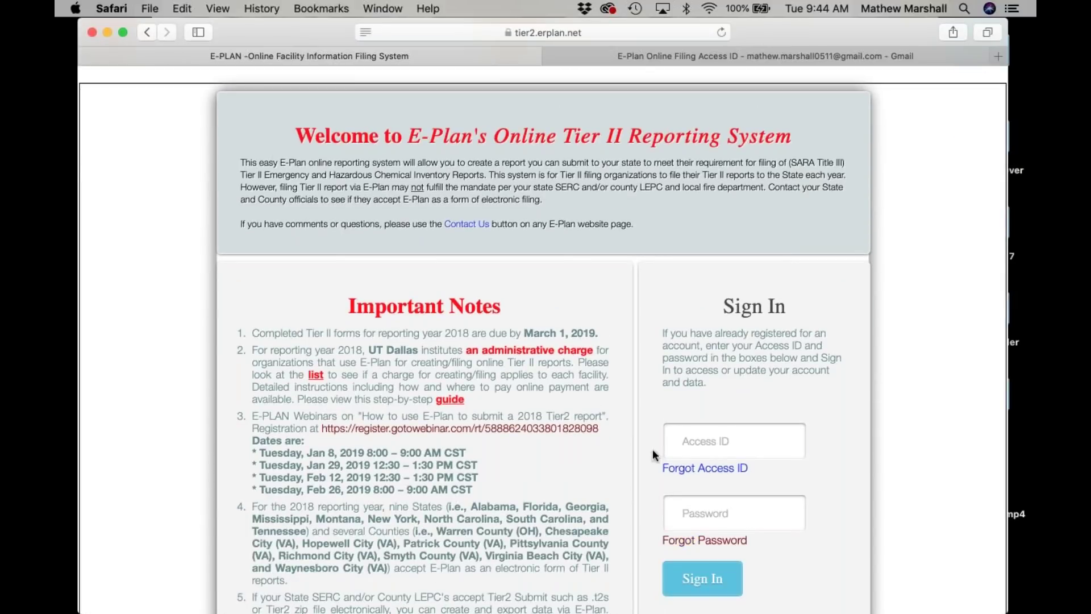
Sign in with the saved Access ID and the account password.
click(674, 430)
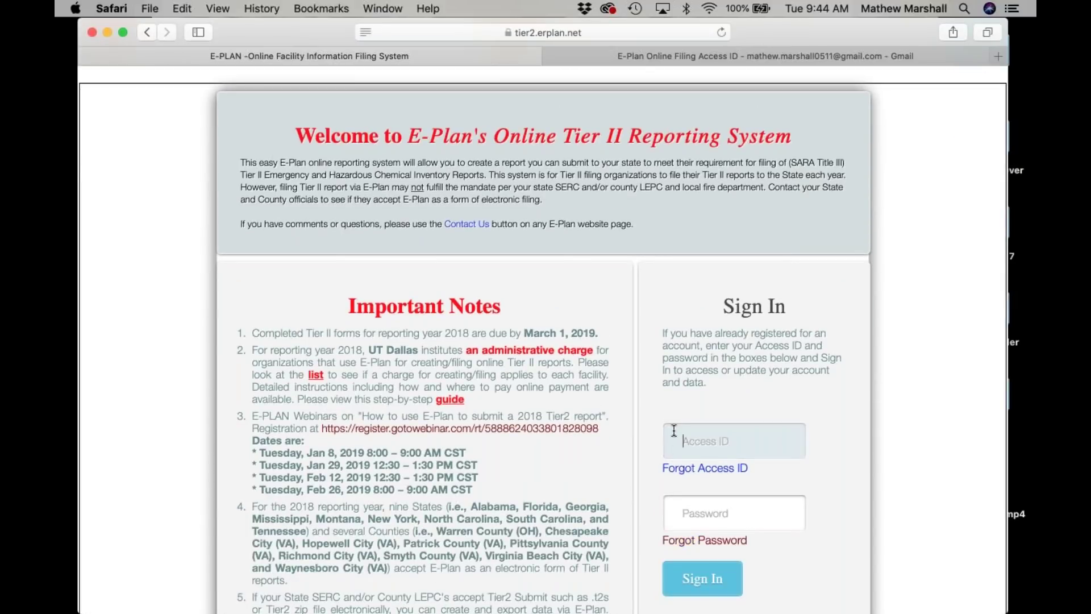
key(super+v)
click(694, 515)
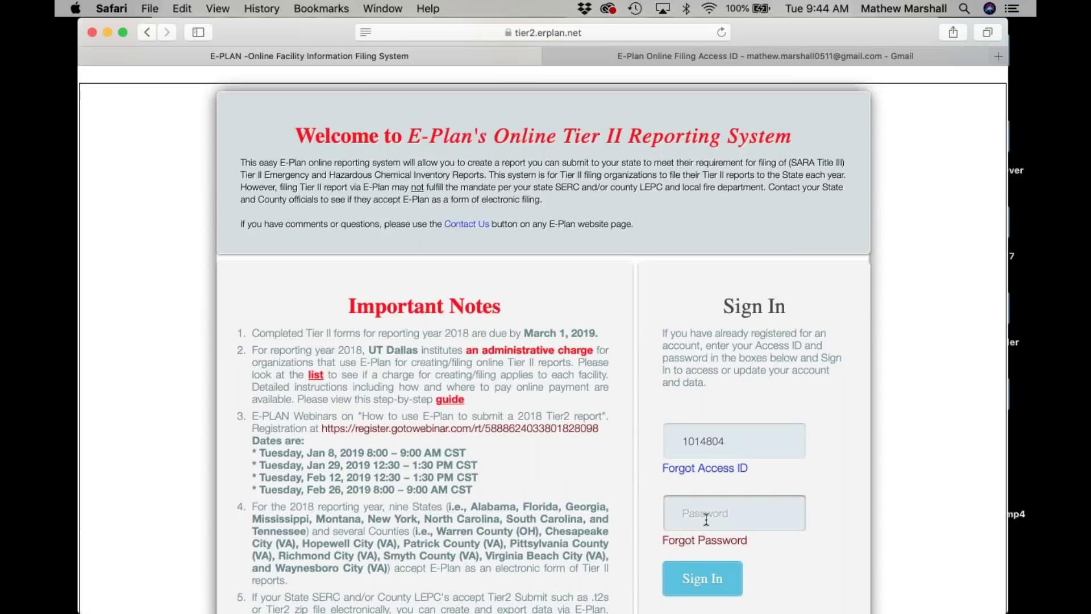
text(•••••••)
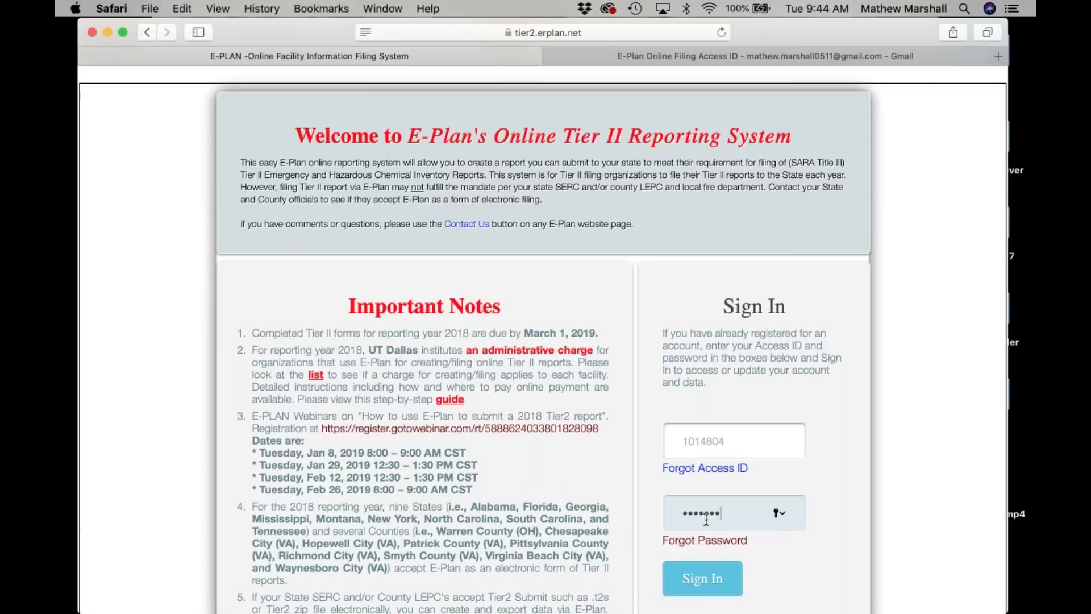
click(726, 580)
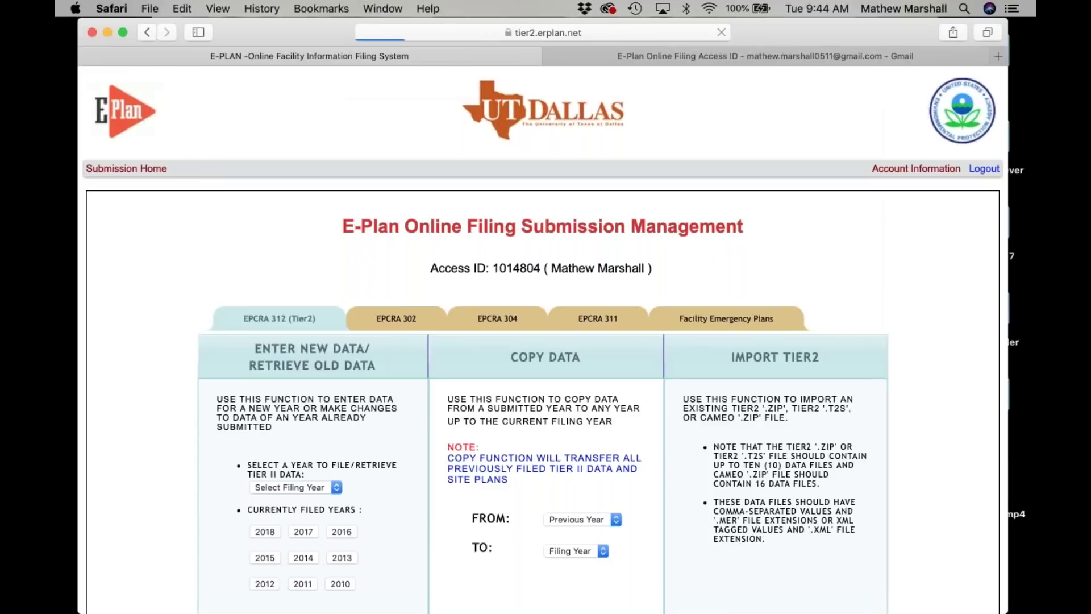
Open the 2018 filing and delete Cutting Edge Planning and Training's billing contact, confirming twice.
scroll(546, 341, down, 2)
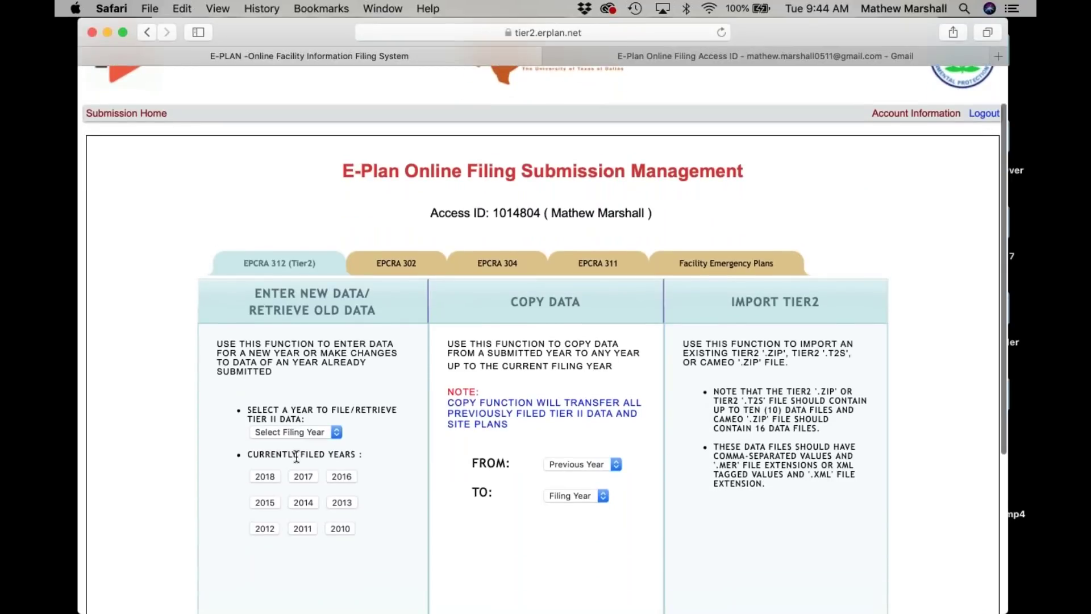
click(268, 476)
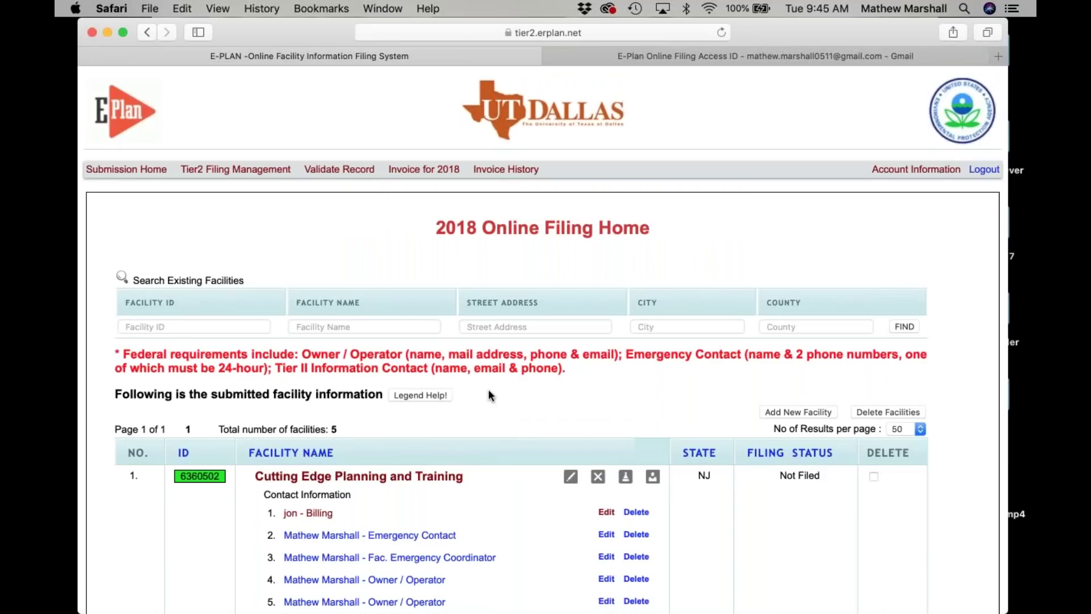
scroll(500, 387, down, 2)
scroll(500, 394, down, 3)
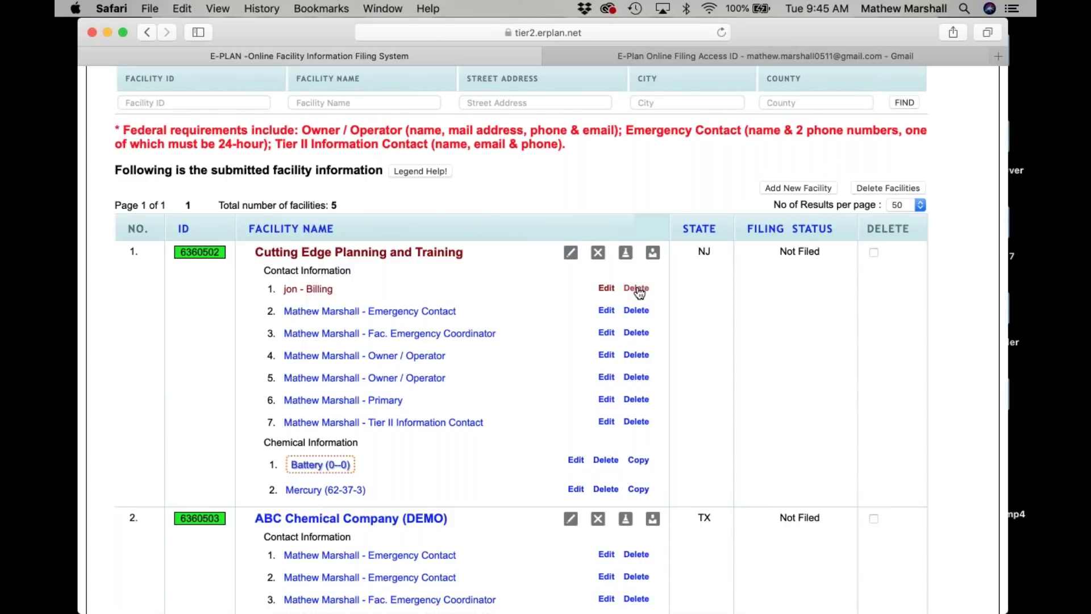
click(636, 288)
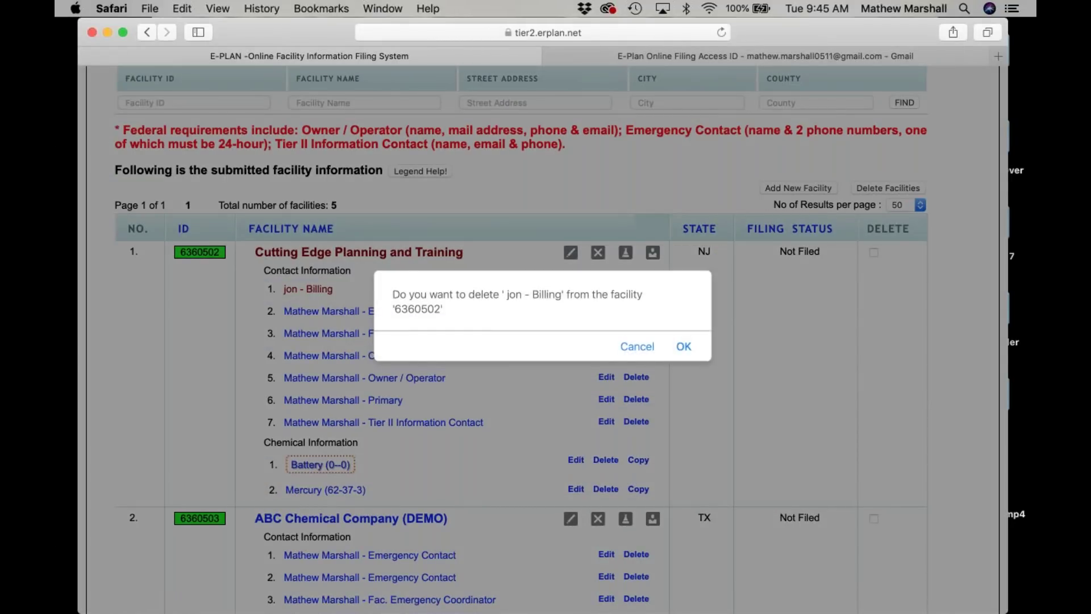
click(684, 347)
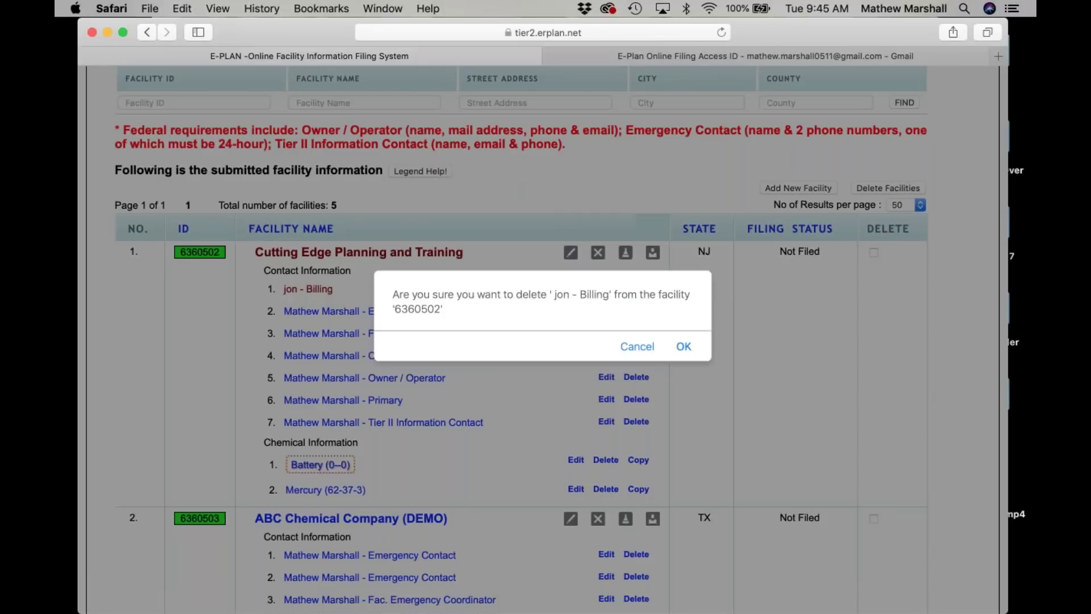
click(682, 348)
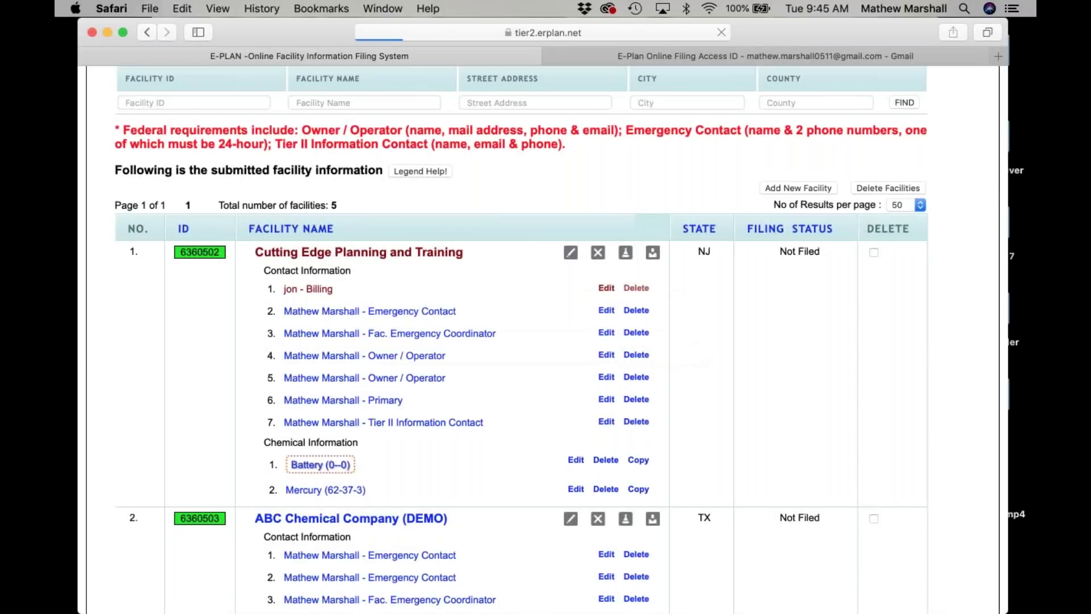
Open the TEST TEST facility and validate its record.
scroll(596, 337, down, 5)
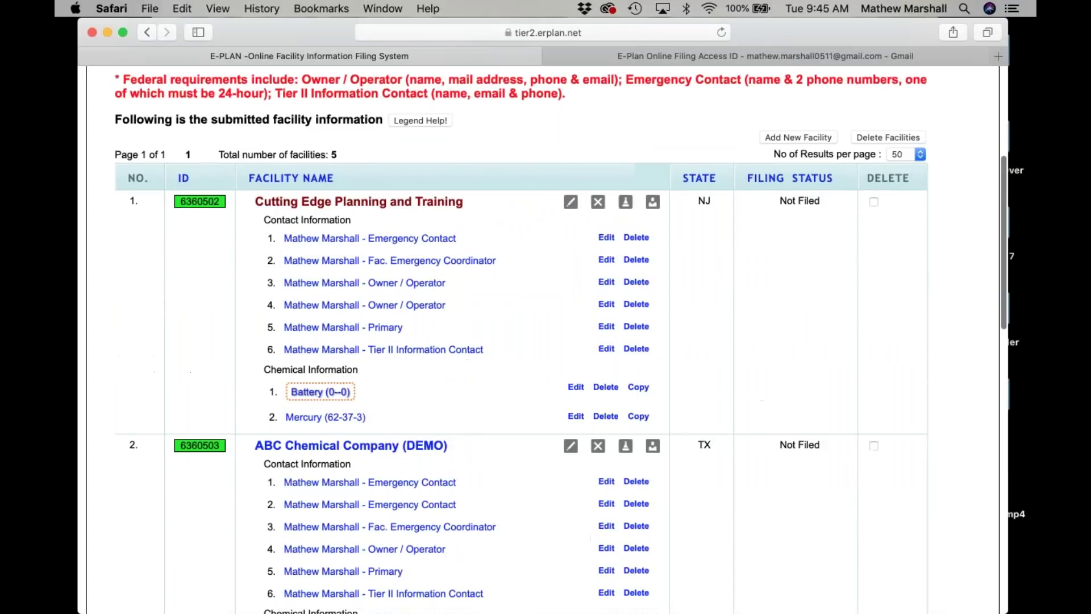
scroll(568, 324, down, 2)
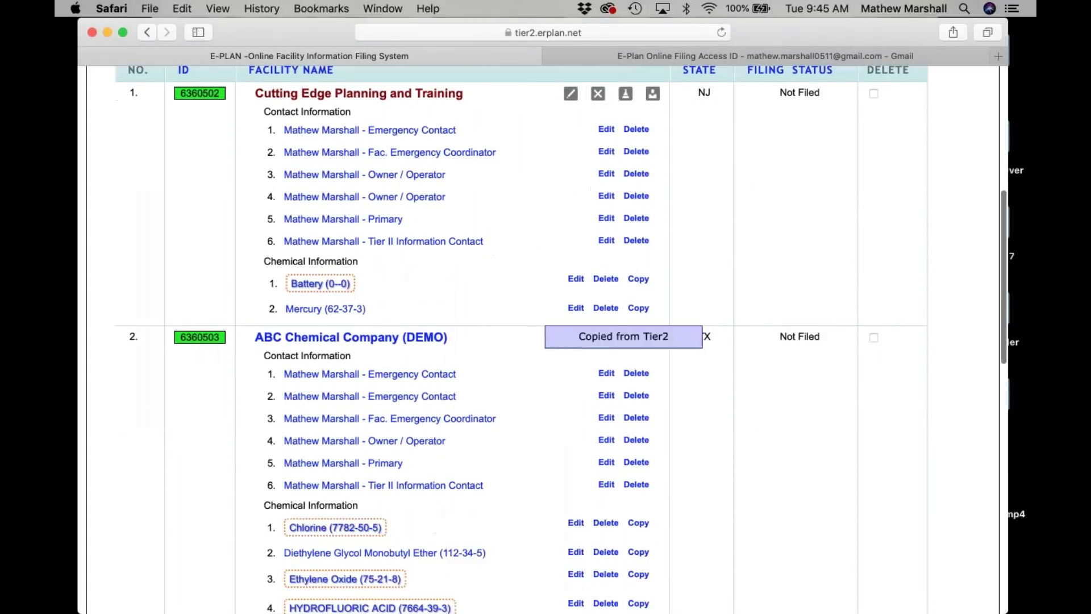
scroll(546, 307, up, 1)
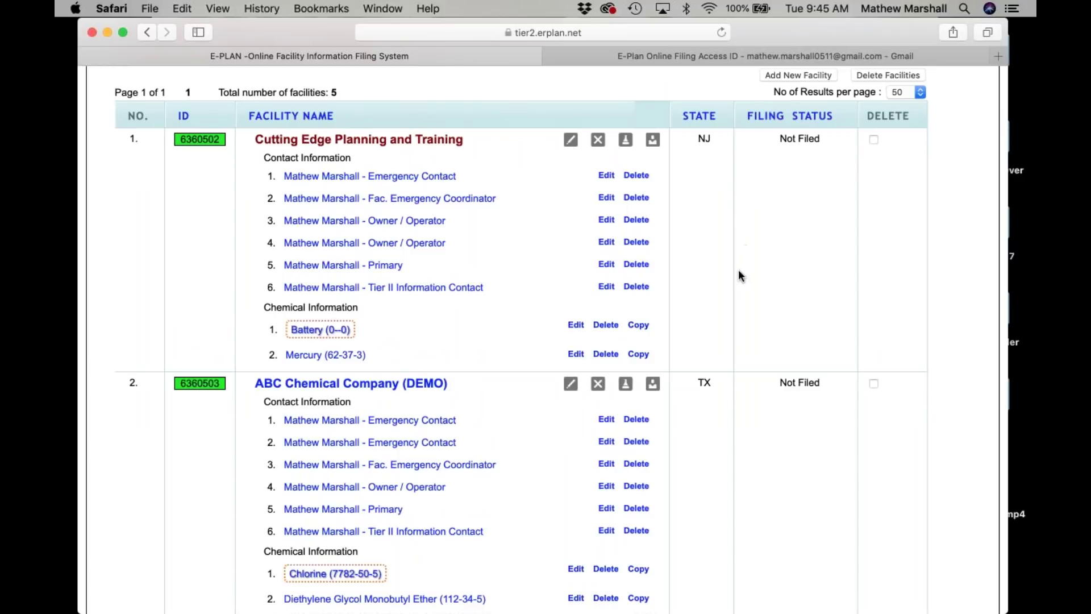
scroll(738, 273, down, 4)
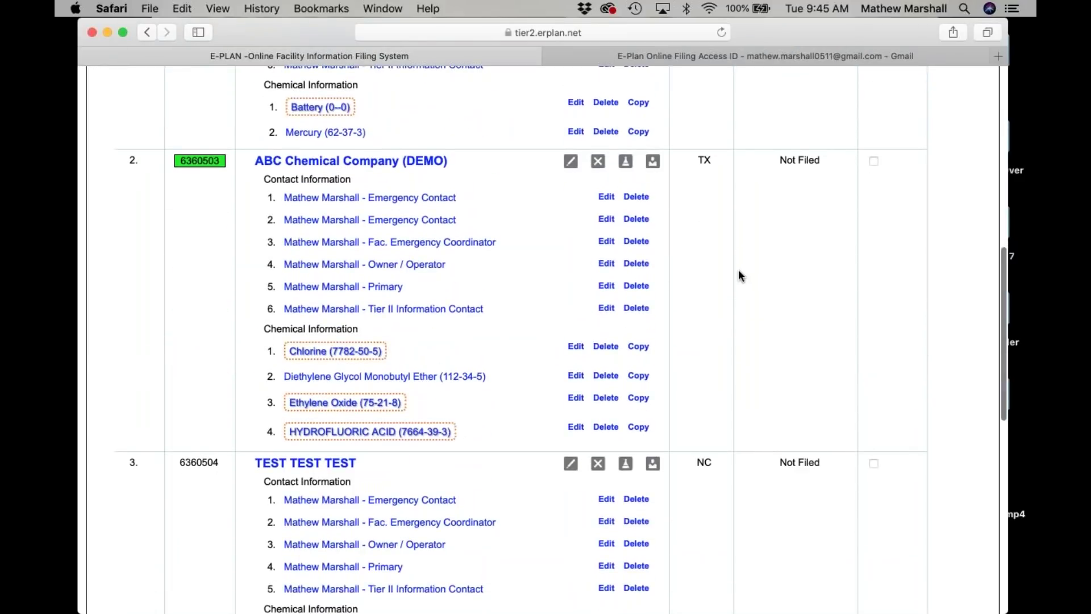
scroll(738, 273, down, 5)
scroll(738, 270, down, 2)
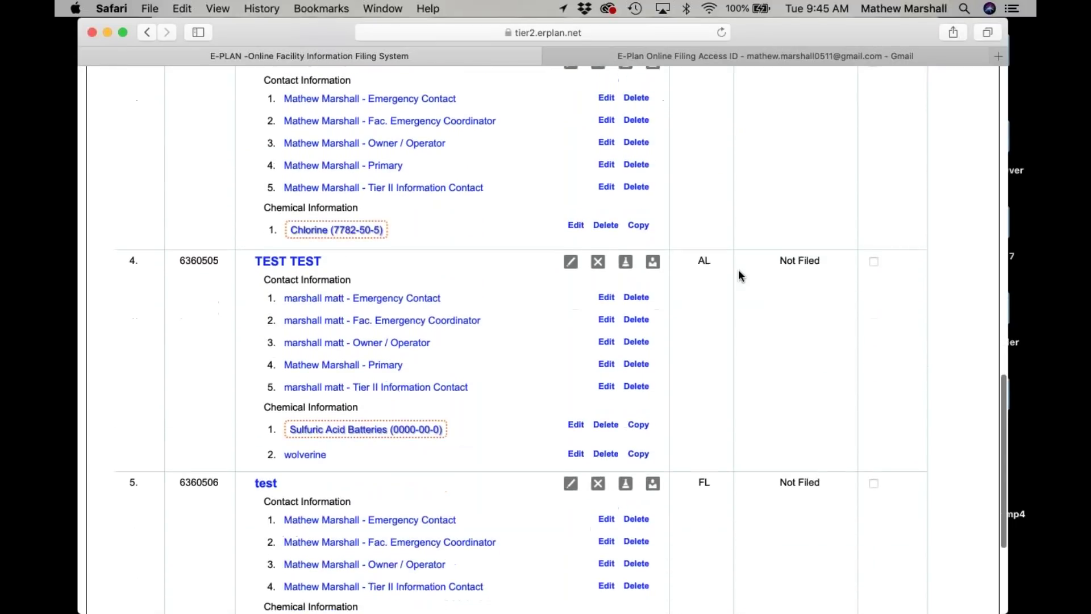
scroll(737, 270, down, 2)
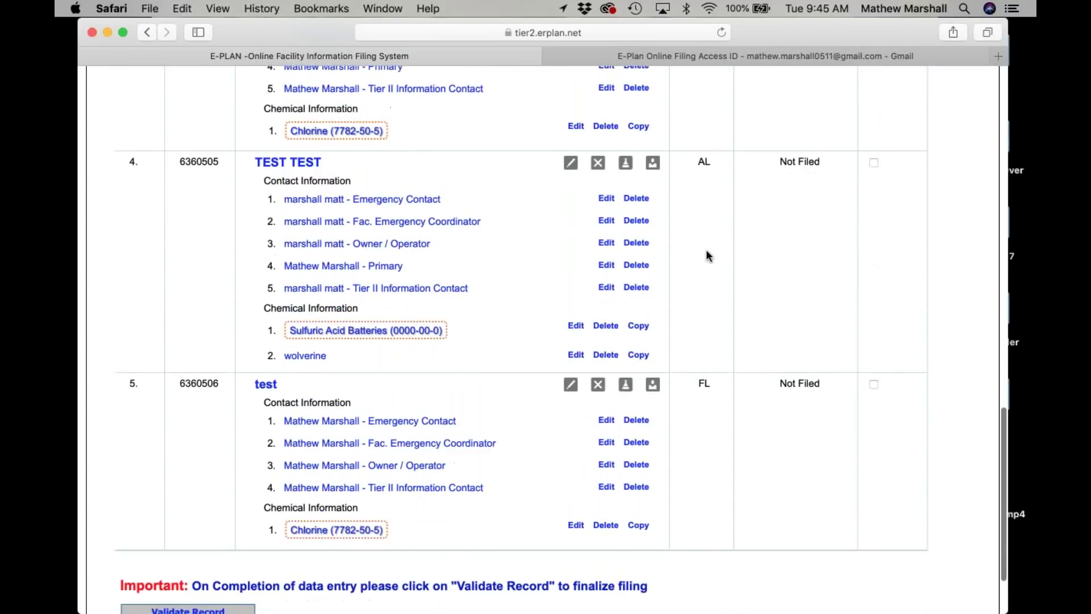
click(297, 164)
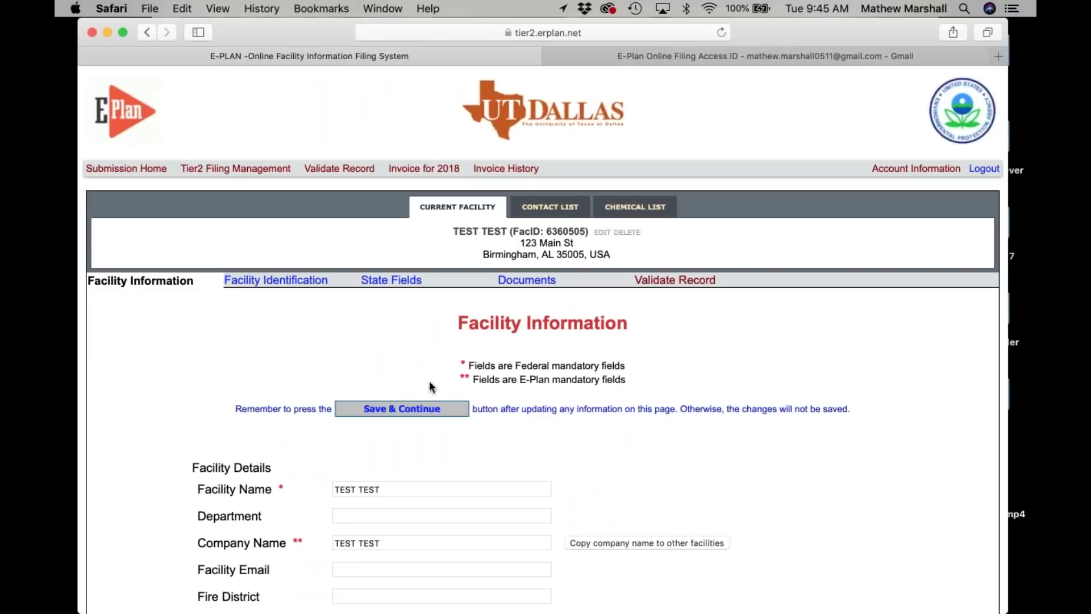
click(680, 284)
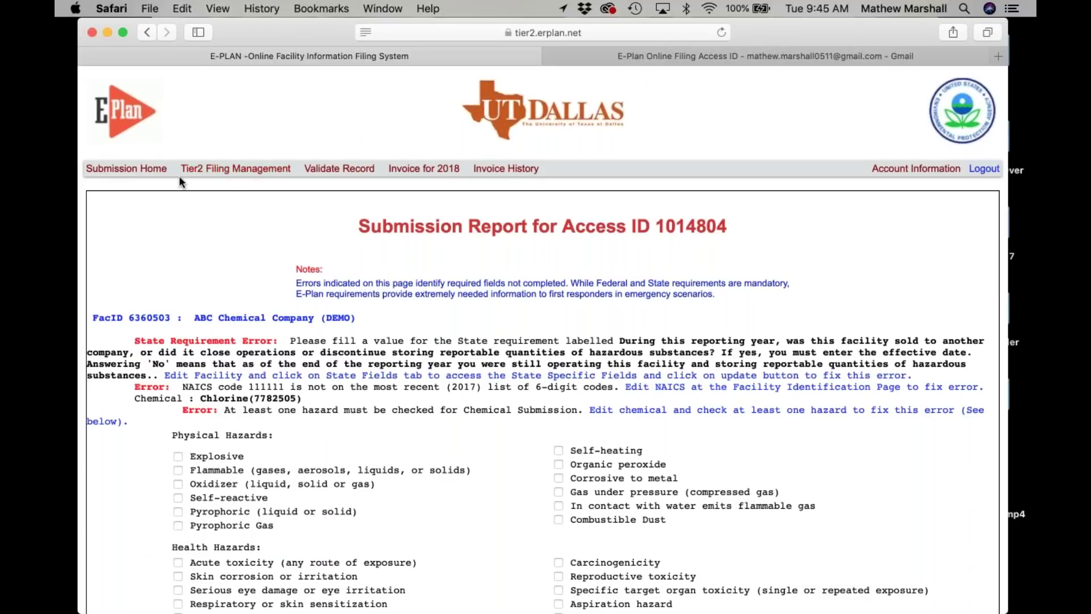
Return to the 2018 Online Filing Home, validate the filing, and scroll the report to FacID 6360505.
click(149, 170)
scroll(428, 363, down, 5)
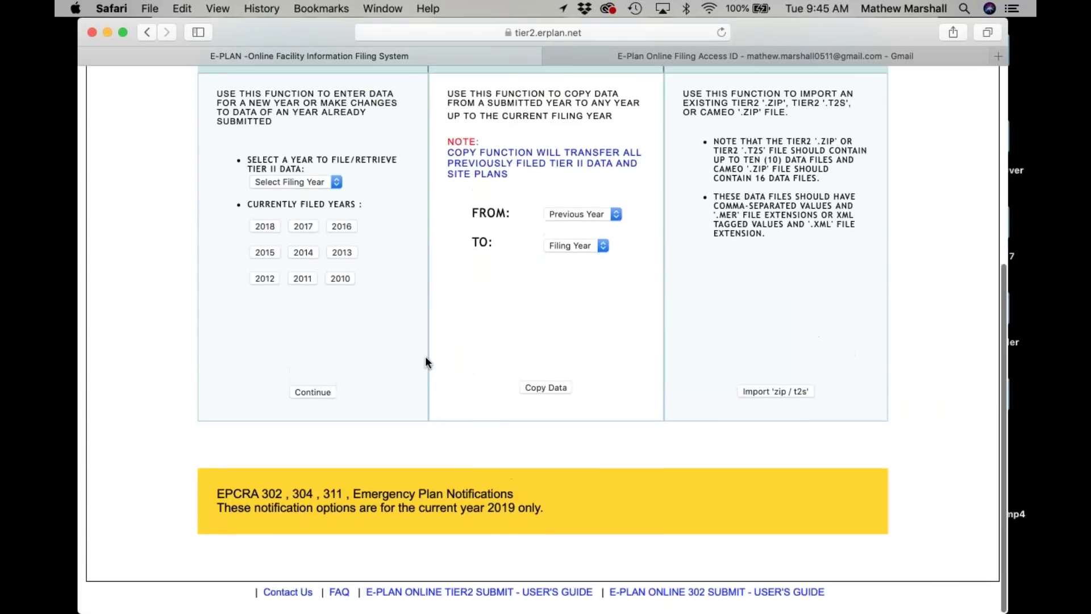
scroll(425, 356, up, 3)
click(262, 346)
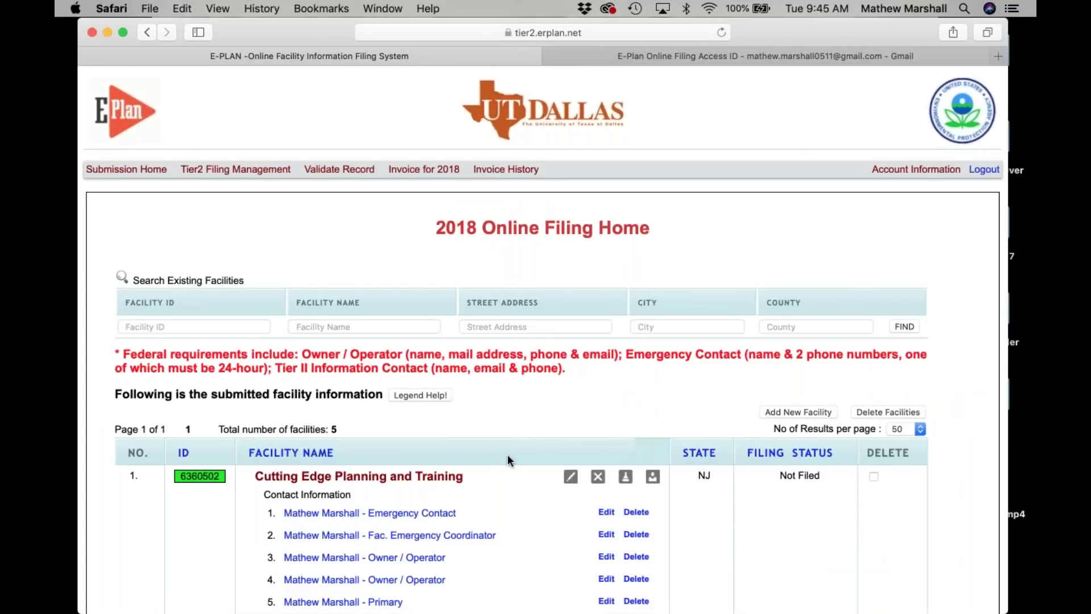
scroll(507, 457, down, 15)
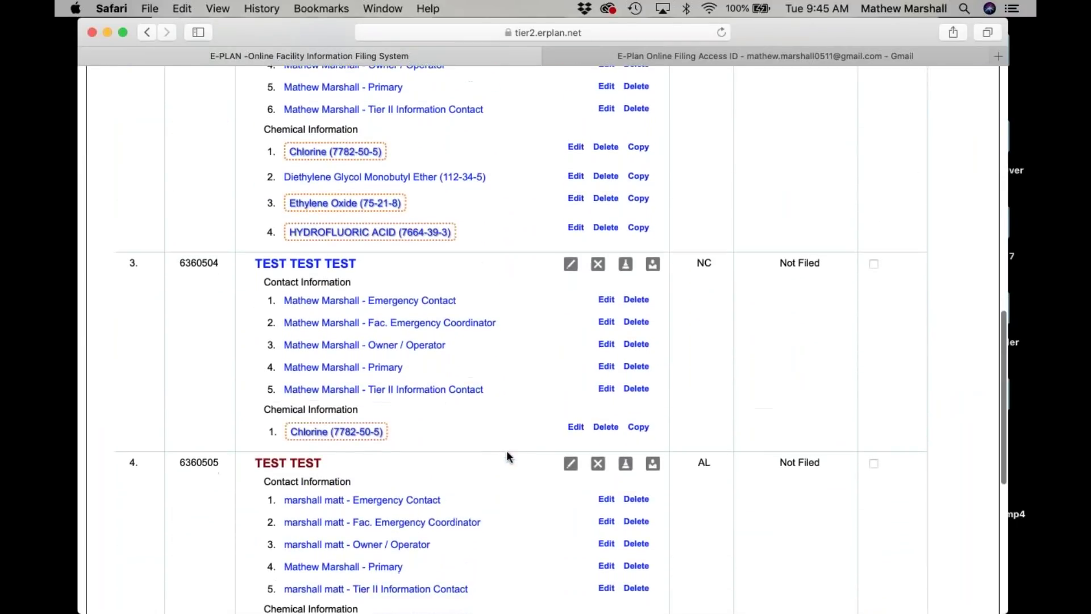
scroll(506, 450, down, 3)
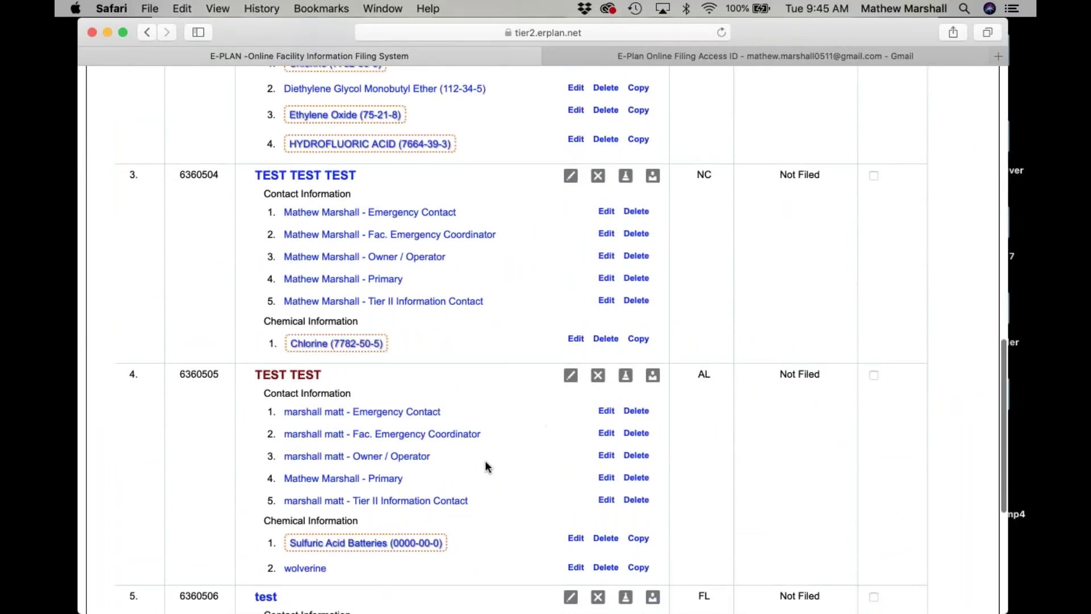
scroll(485, 461, down, 12)
click(165, 514)
scroll(166, 516, down, 10)
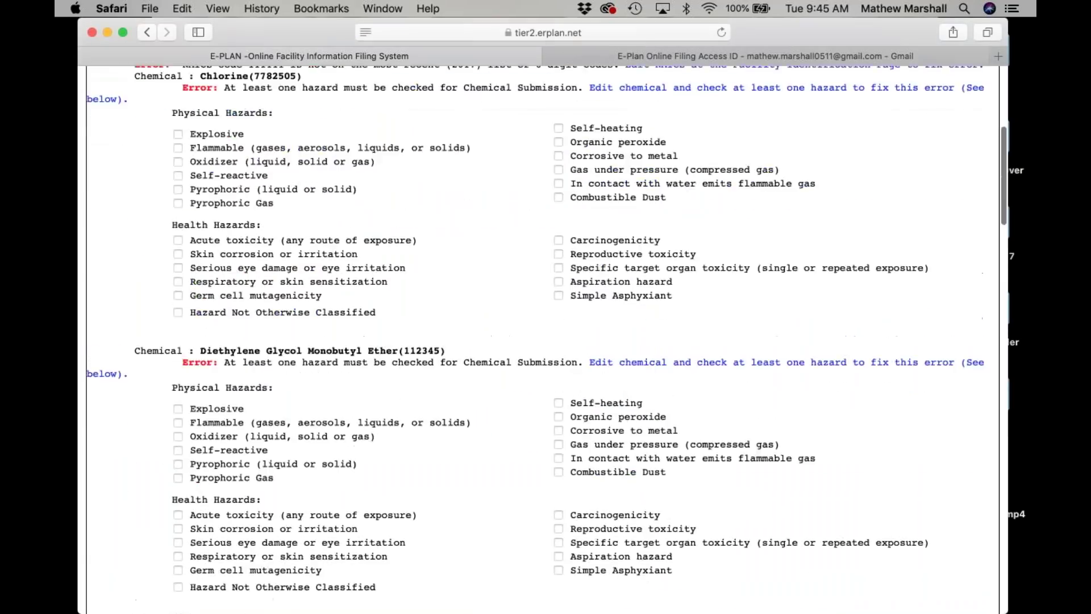
scroll(548, 336, down, 20)
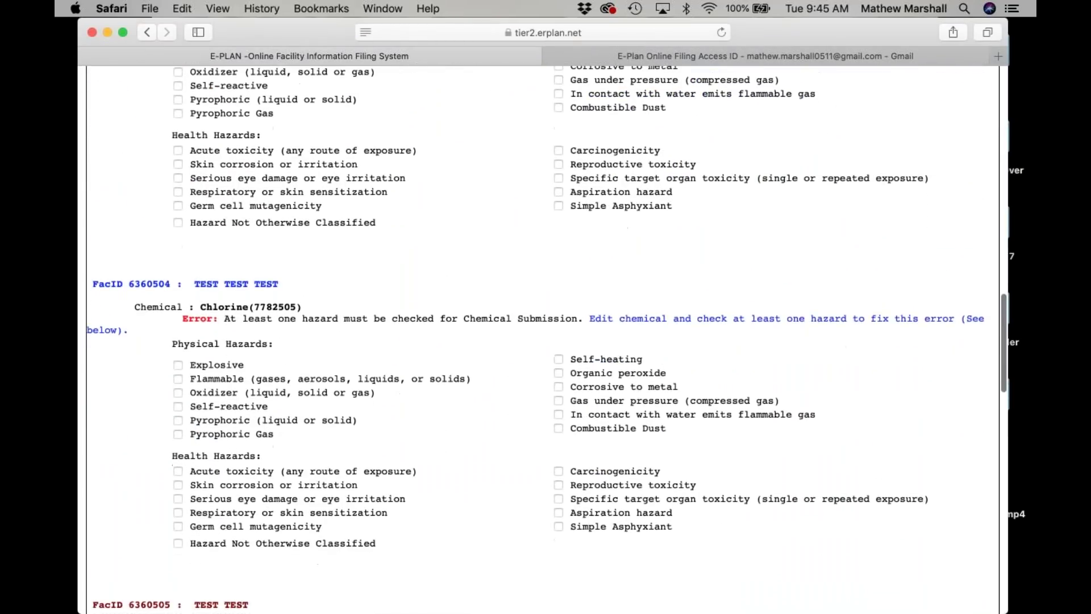
scroll(432, 391, down, 10)
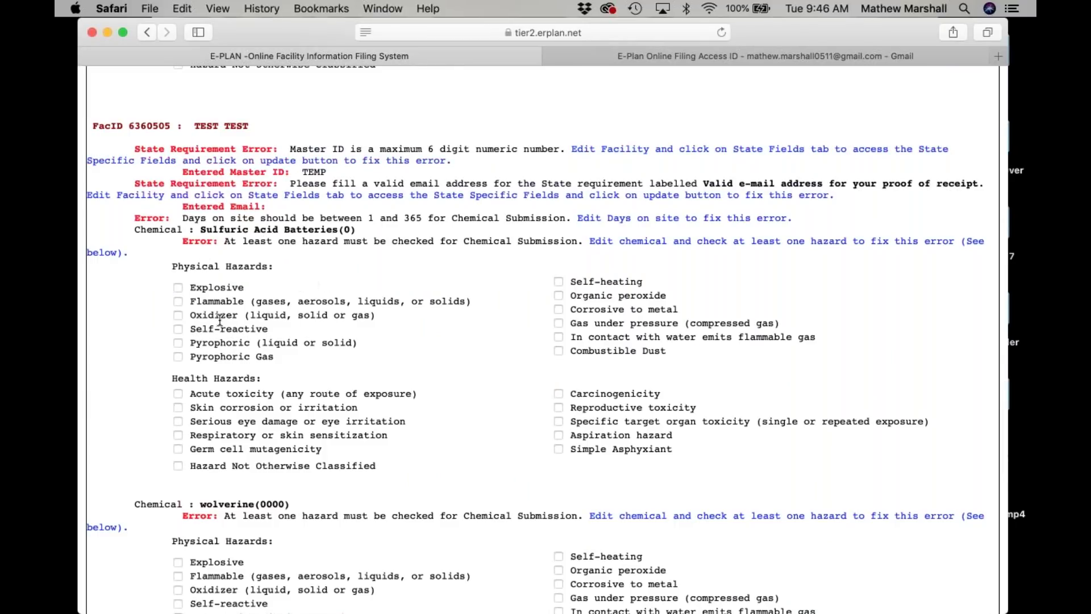
Mark Sulfuric Acid Batteries as Self-reactive and Serious eye damage.
click(178, 329)
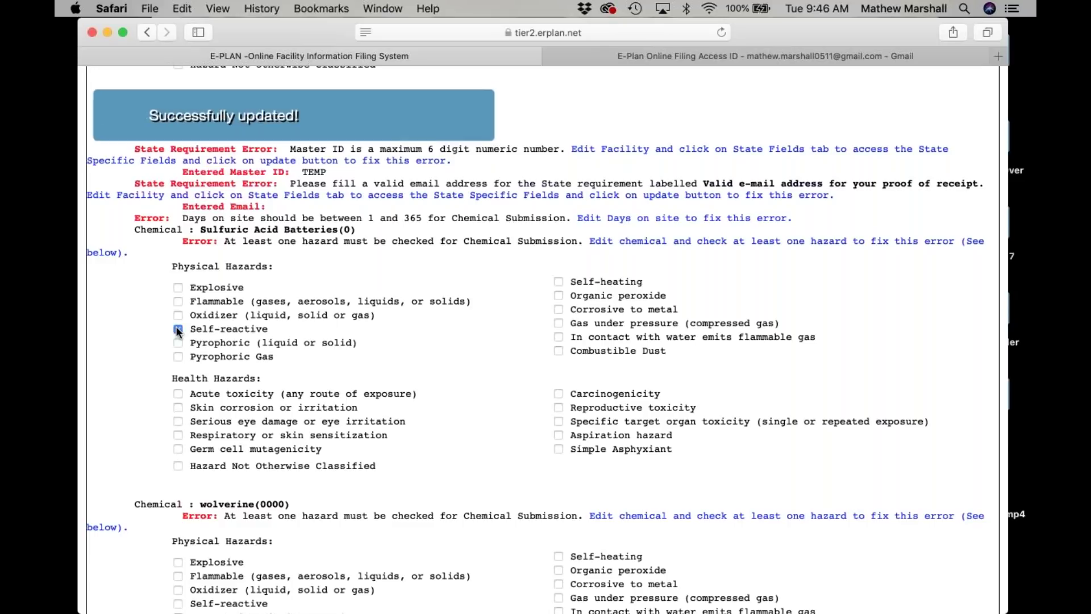
click(179, 422)
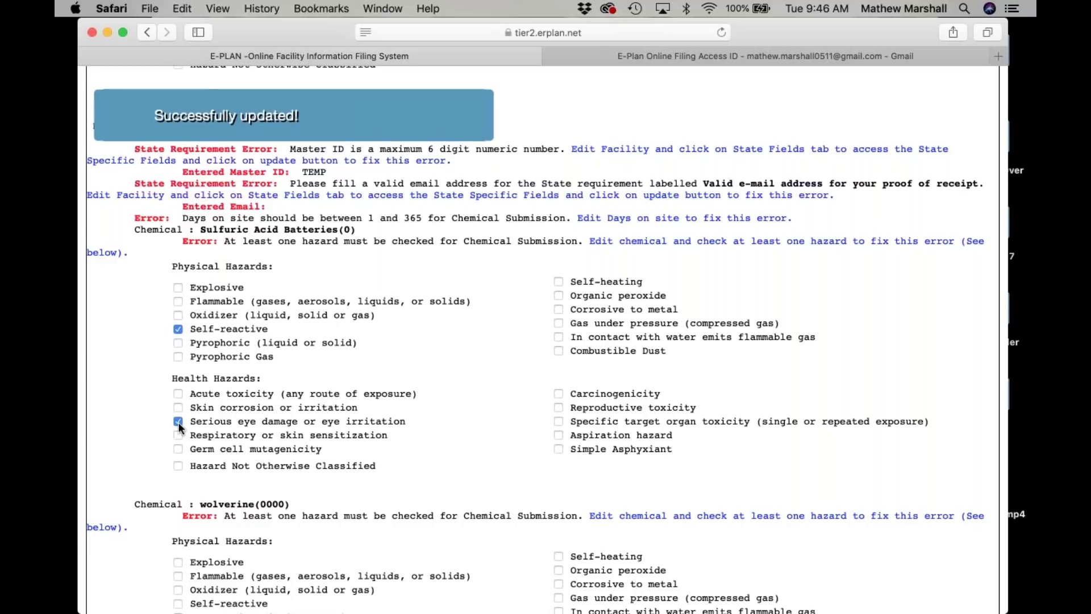
scroll(397, 364, up, 2)
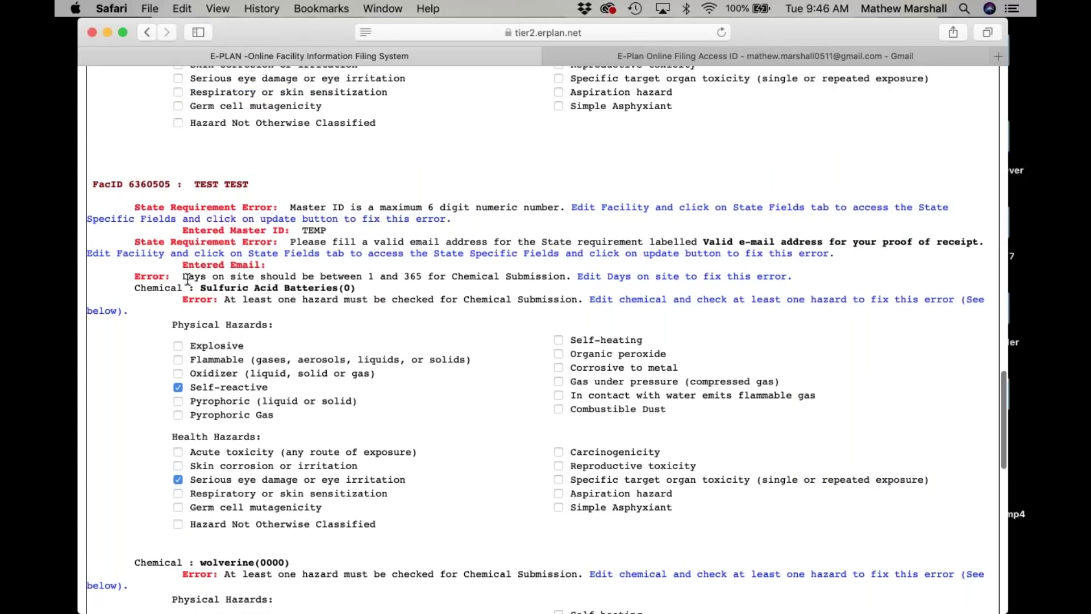
Change Sulfuric Acid Batteries' days on site from 366 to 365 and save.
click(621, 278)
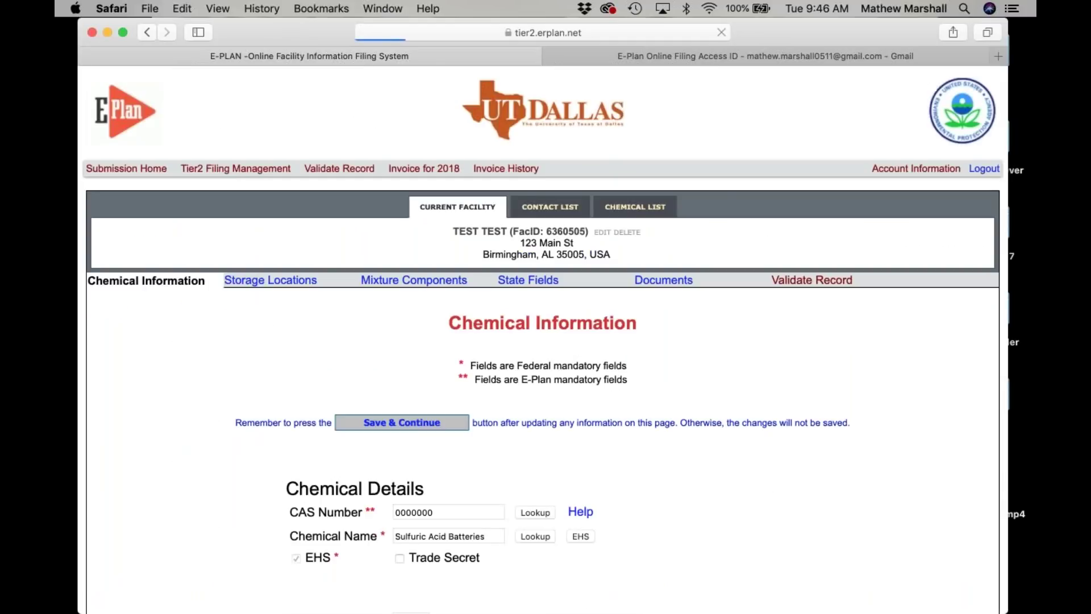
scroll(605, 286, down, 5)
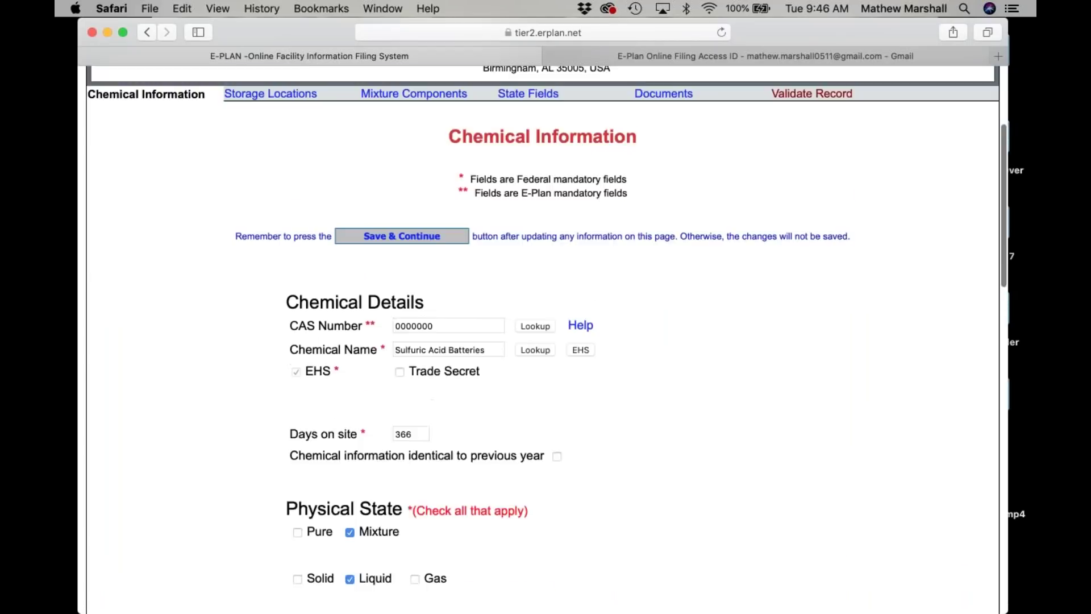
click(412, 385)
key(BackSpace)
text(5)
click(598, 462)
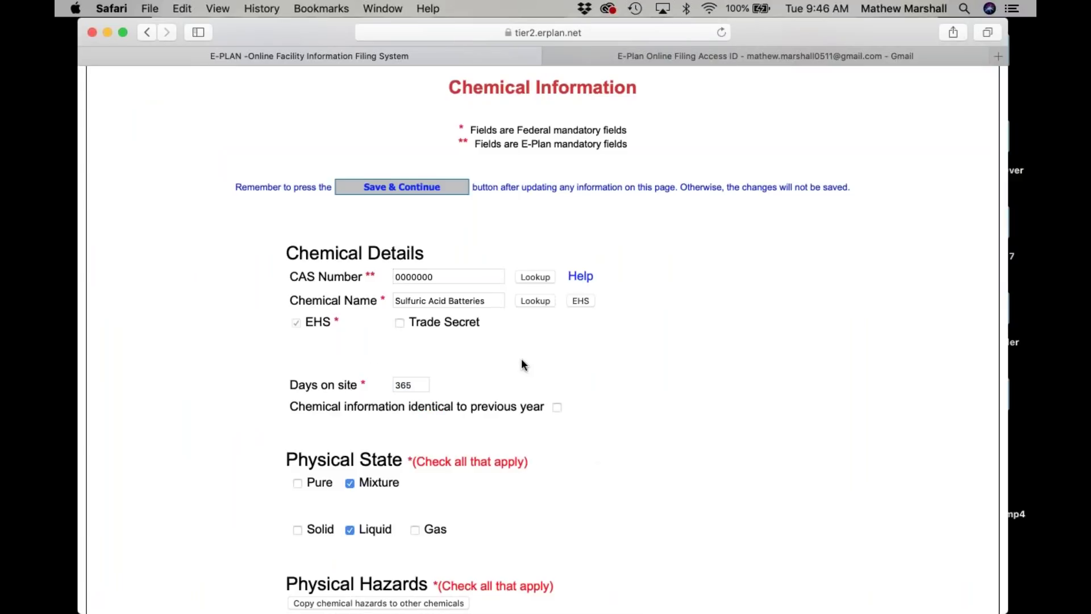
scroll(521, 359, down, 15)
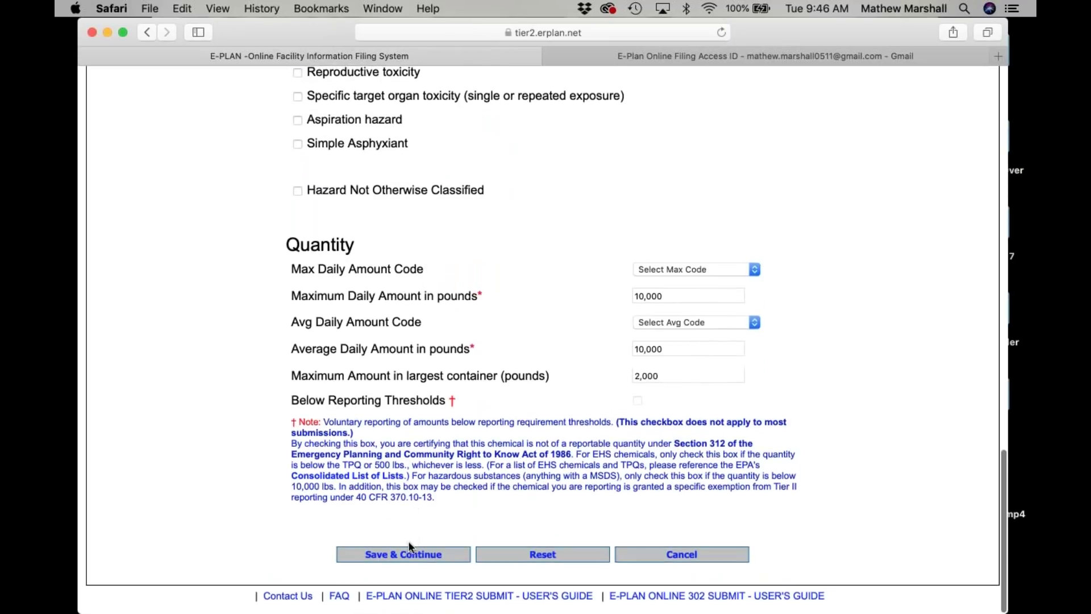
click(407, 554)
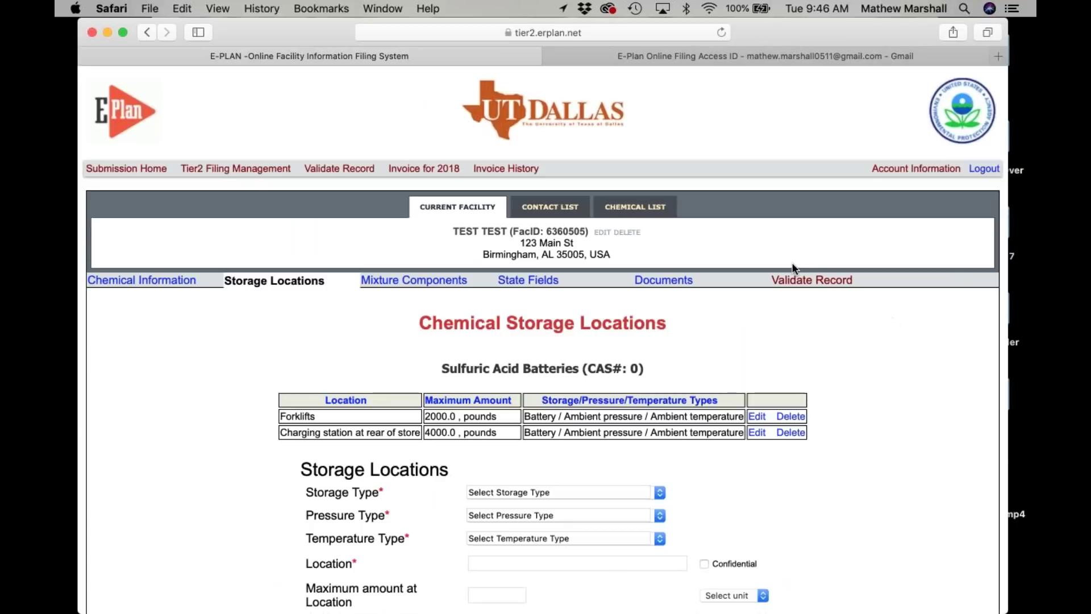
Revalidate the filing to review the remaining errors.
click(791, 282)
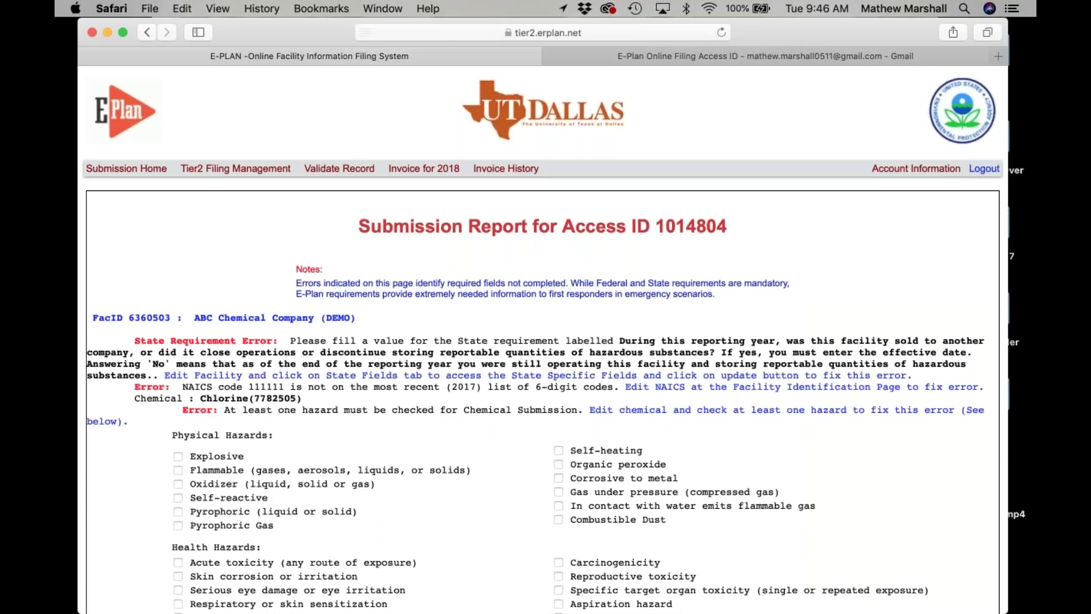
scroll(540, 341, down, 20)
scroll(190, 260, down, 5)
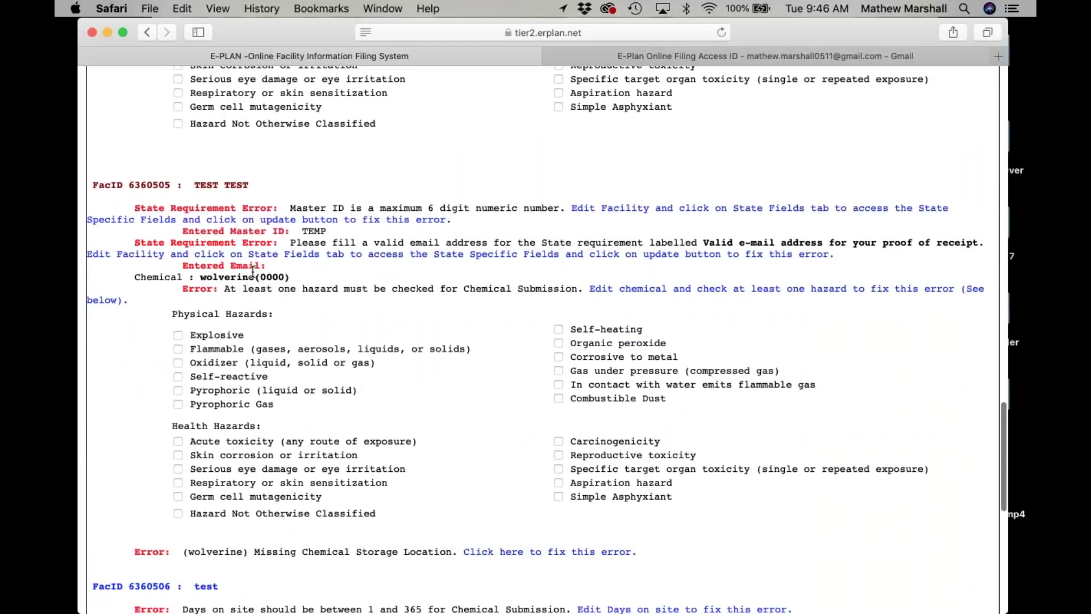
Enter the proof-of-receipt e-mail address in TEST TEST's state fields and save.
click(660, 213)
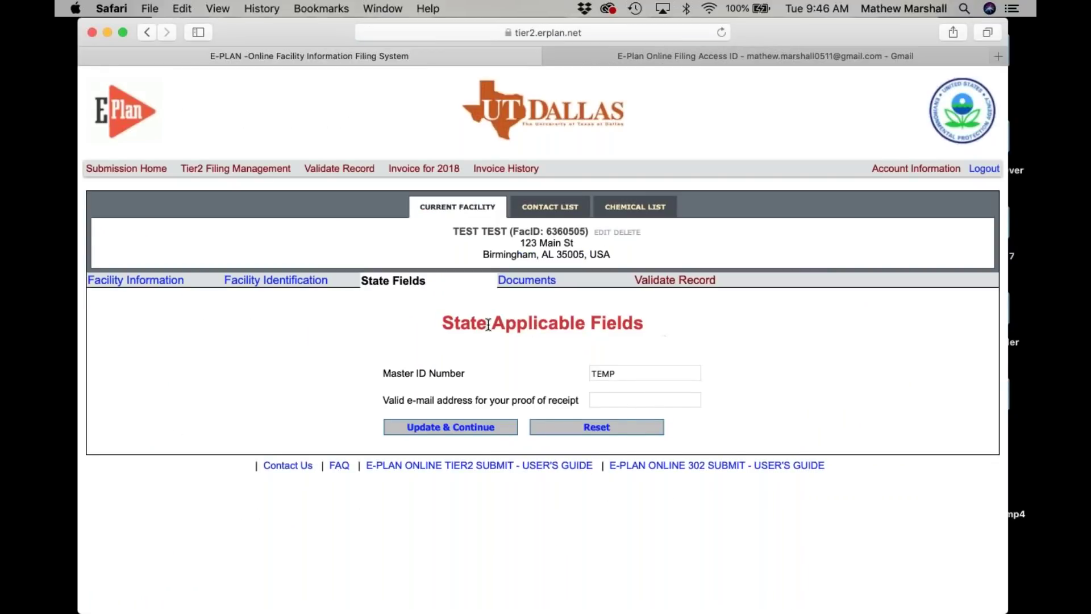
click(591, 401)
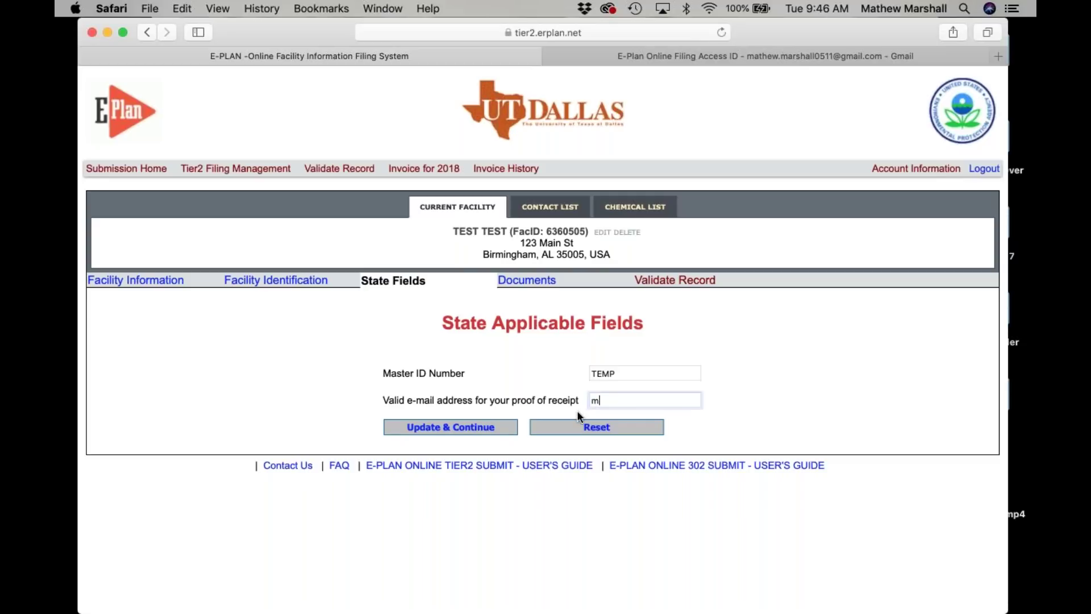
click(458, 427)
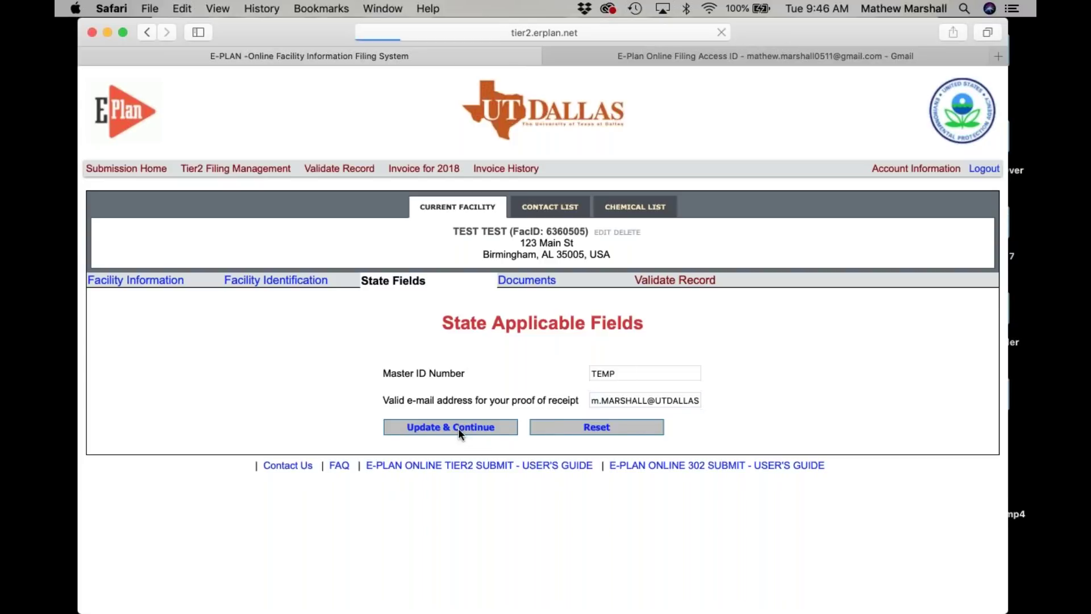
scroll(577, 516, down, 5)
scroll(574, 489, up, 5)
Revalidate the filing to find the remaining Master ID error.
click(689, 279)
scroll(544, 339, down, 20)
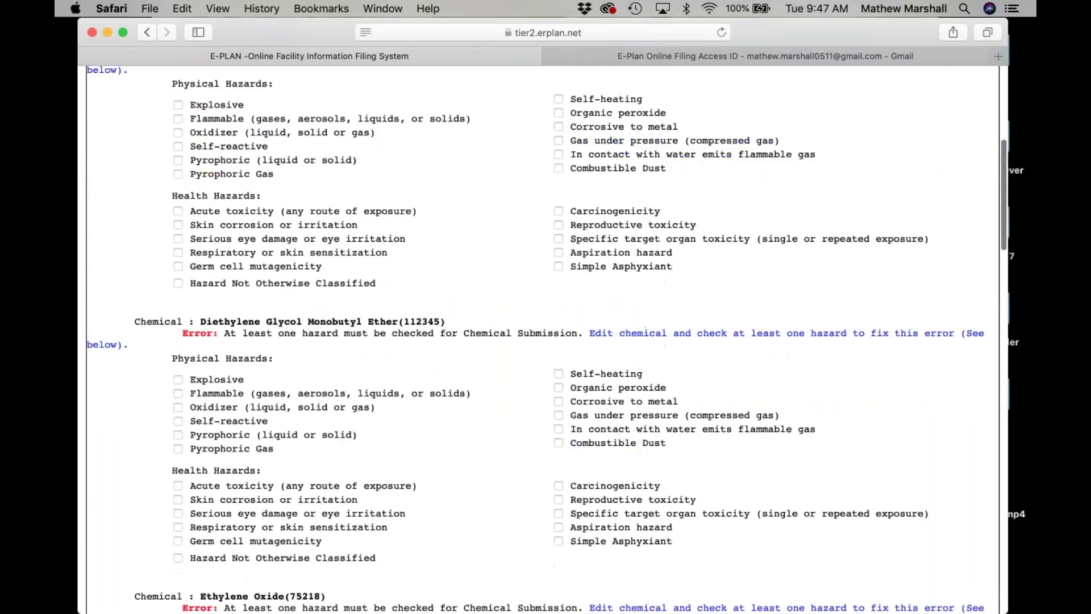
scroll(545, 339, up, 5)
scroll(544, 339, down, 8)
scroll(544, 339, down, 1)
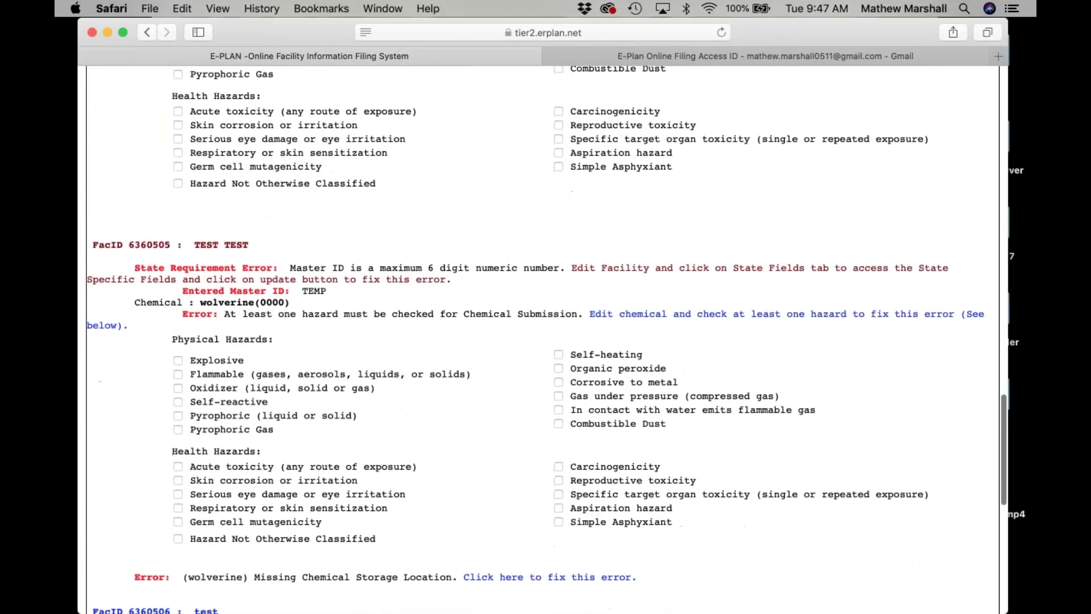
Replace TEST TEST's TEMP Master ID with 123456, save, and revalidate.
click(636, 273)
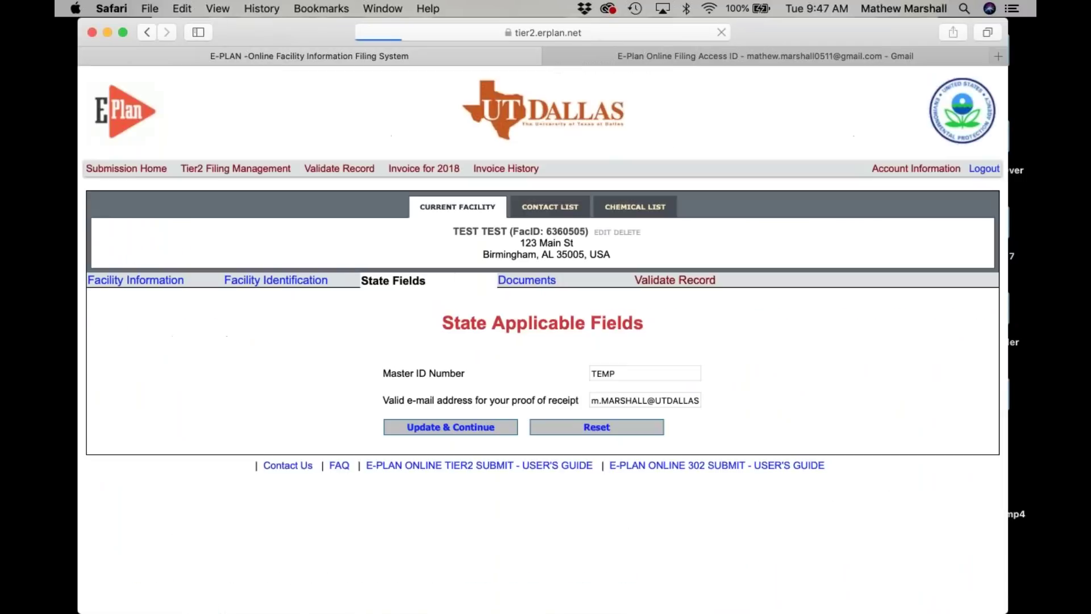
drag(621, 375, 559, 375)
text(123456)
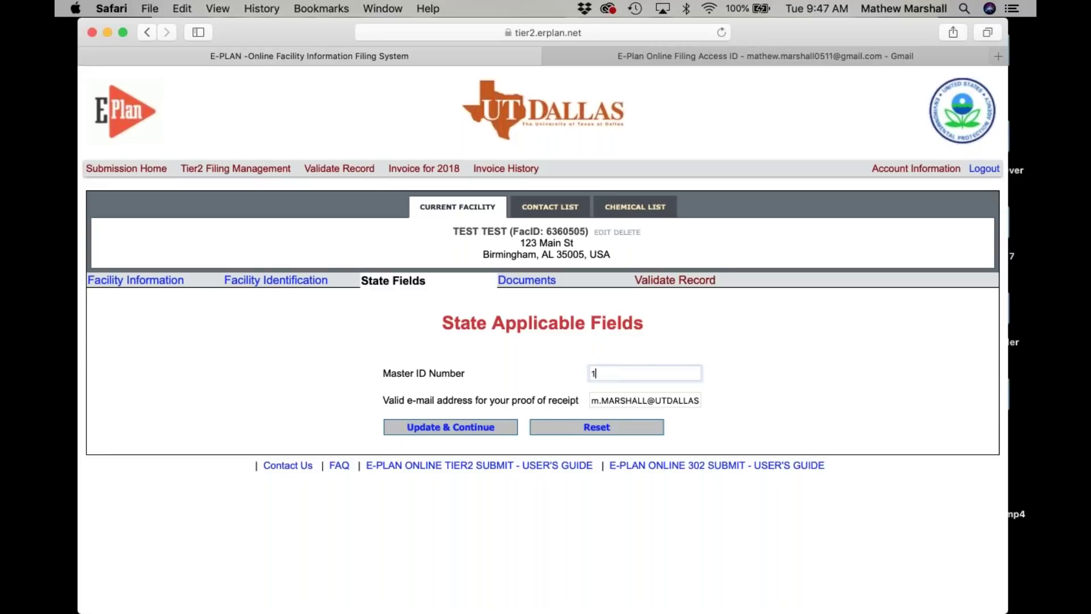
click(436, 430)
click(665, 291)
Mark wolverine as Self-reactive and Specific target organ toxicity.
scroll(543, 341, down, 15)
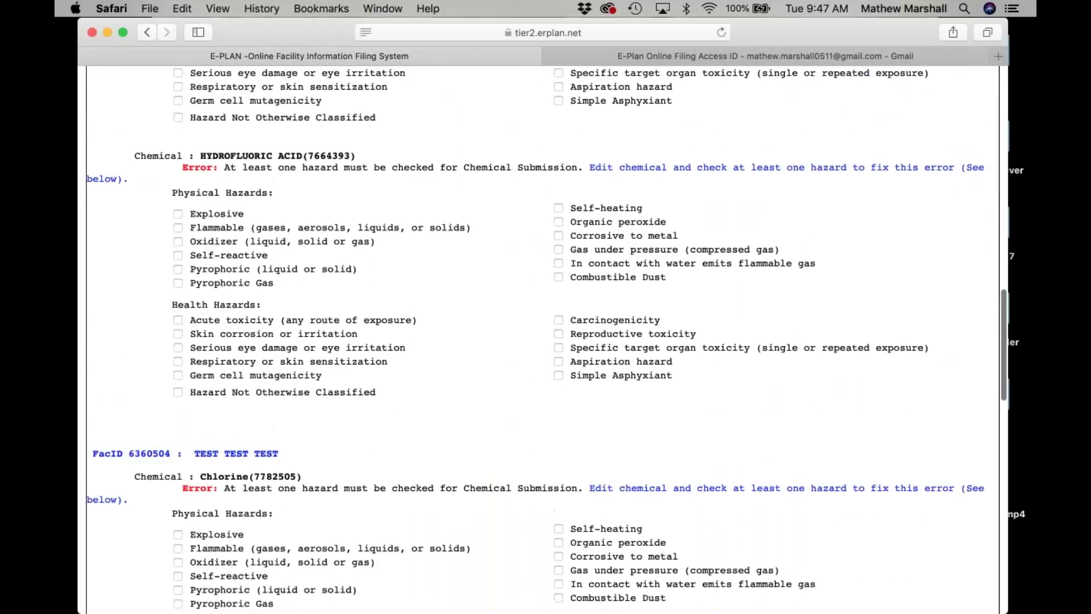
scroll(542, 341, down, 10)
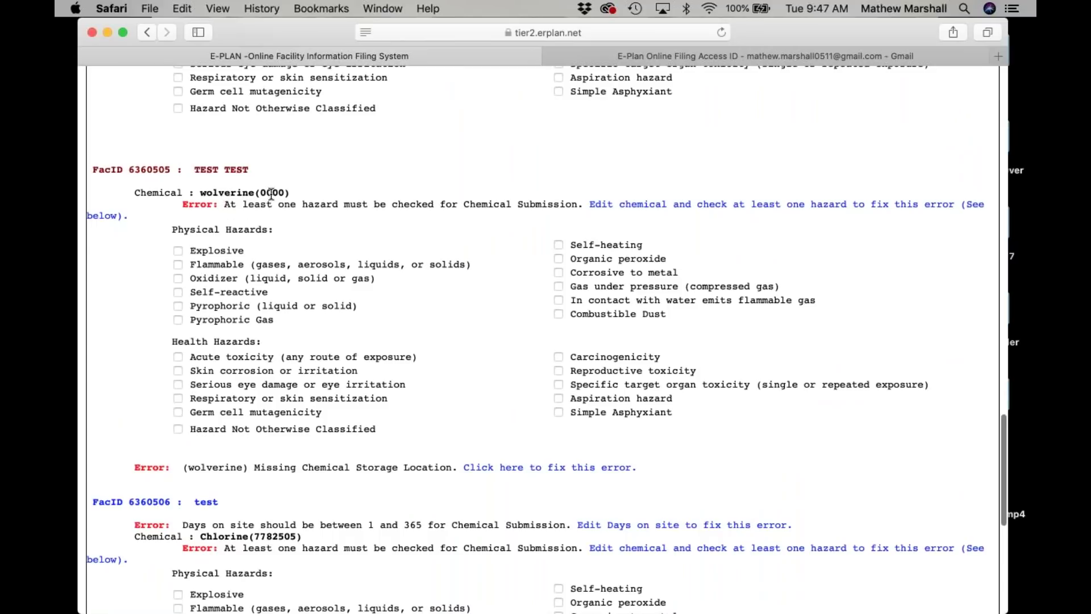
click(178, 291)
click(558, 384)
Open TEST TEST, rerun validation, and review its errors at FacID 6360505.
scroll(552, 442, down, 1)
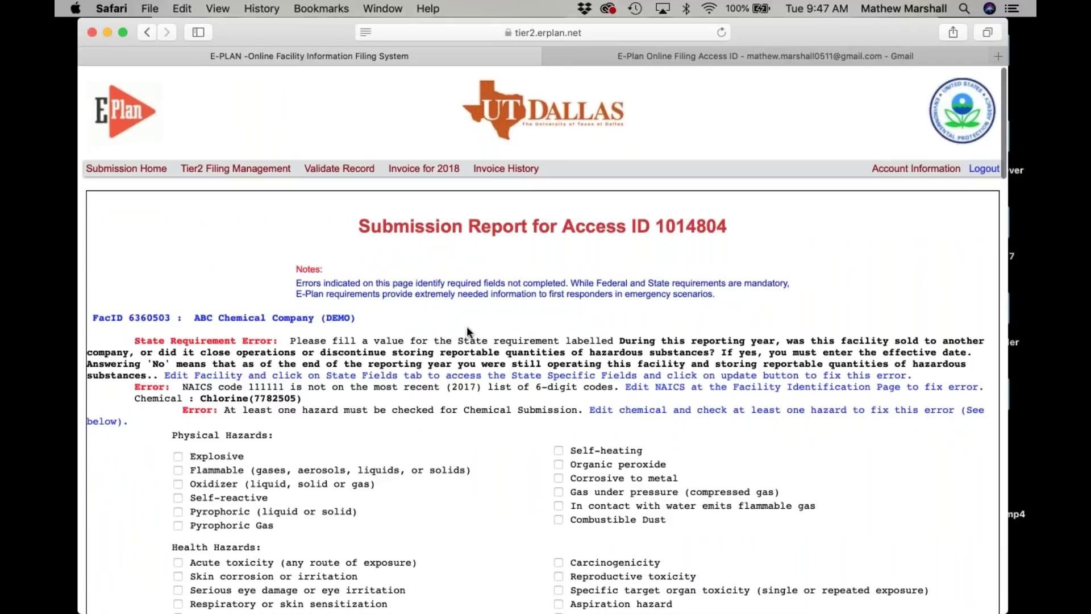
scroll(466, 326, down, 15)
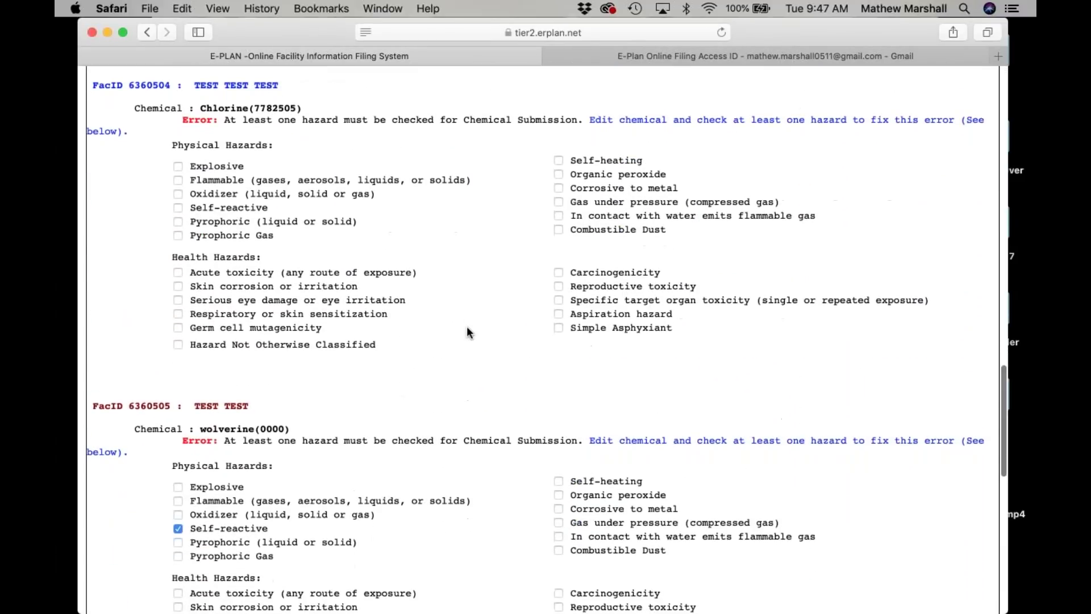
scroll(466, 326, down, 8)
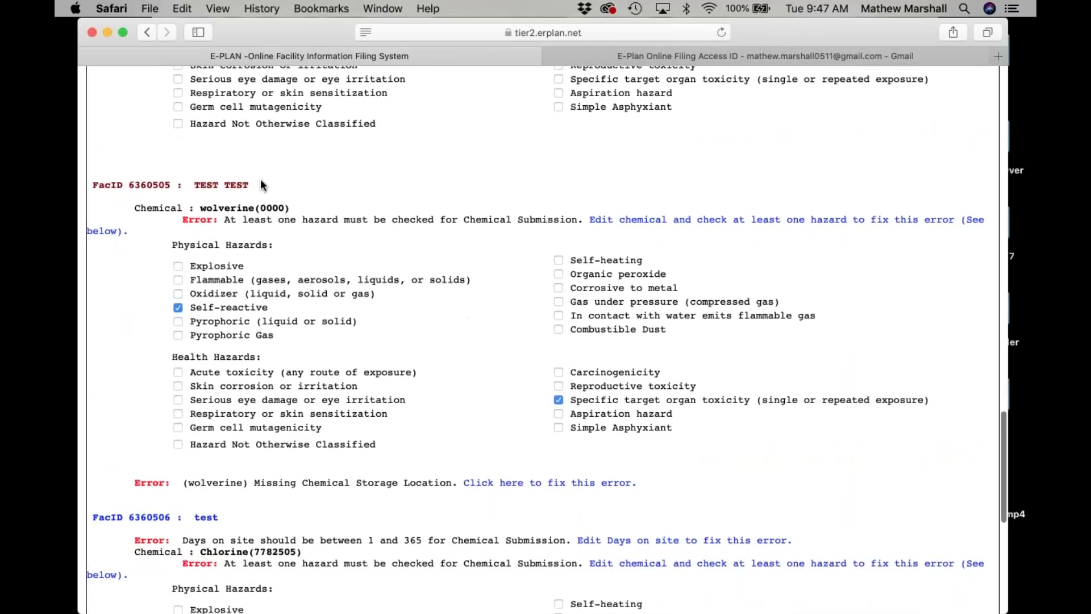
click(237, 187)
click(681, 284)
scroll(682, 284, down, 15)
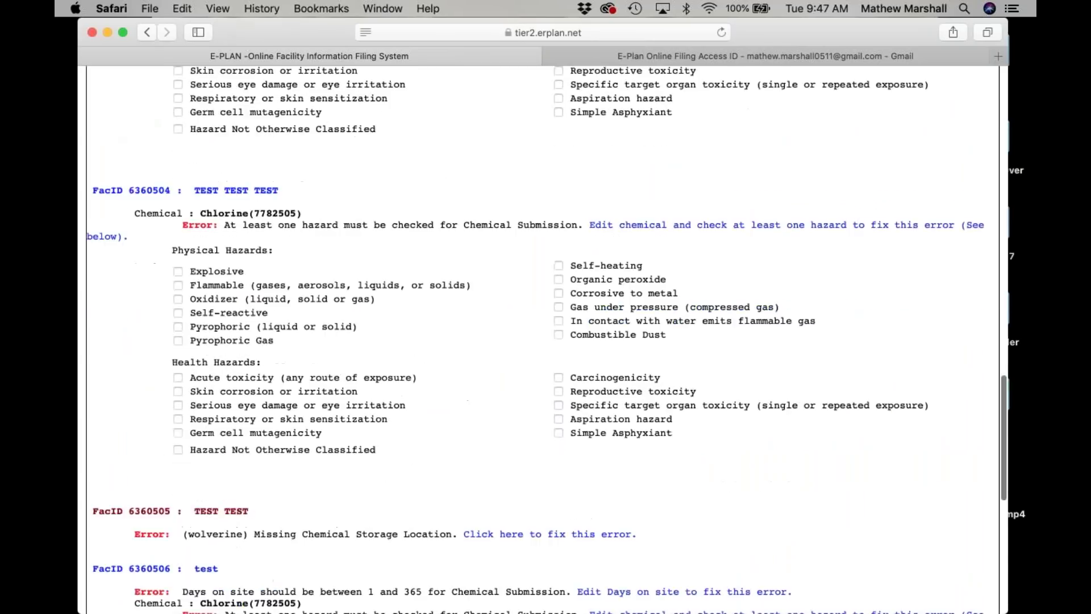
scroll(543, 341, down, 10)
scroll(542, 341, up, 5)
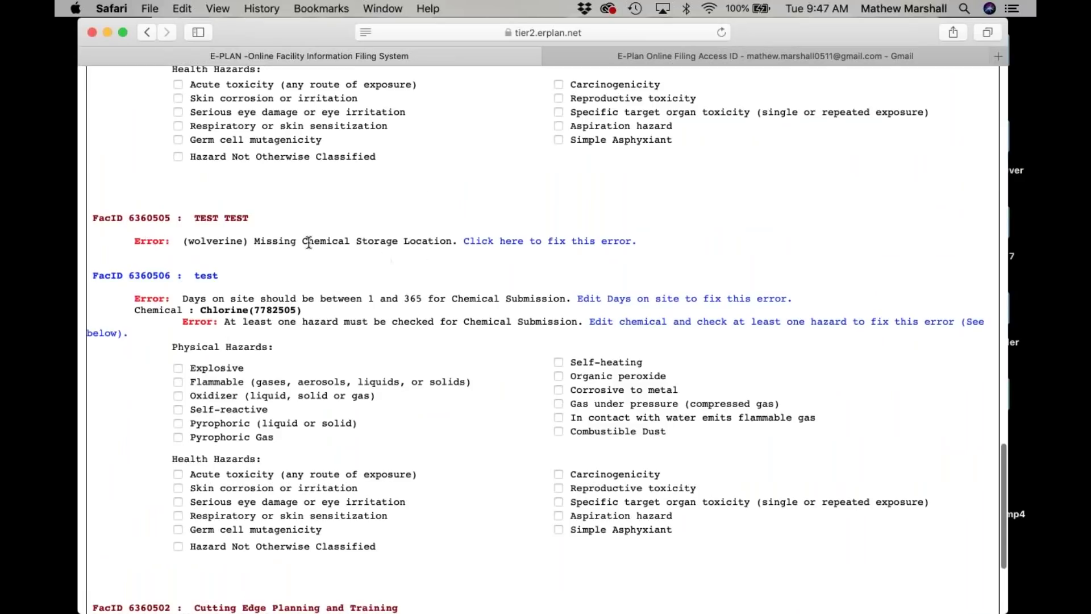
Set wolverine's storage to an above ground tank, greater than ambient pressure, cryogenic conditions.
click(491, 244)
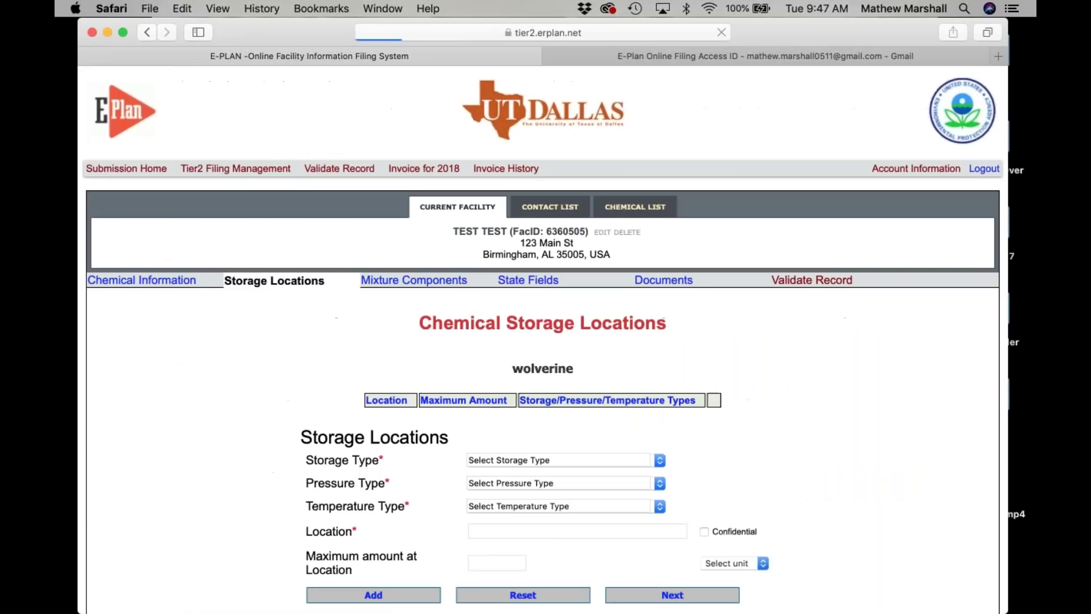
scroll(515, 419, down, 2)
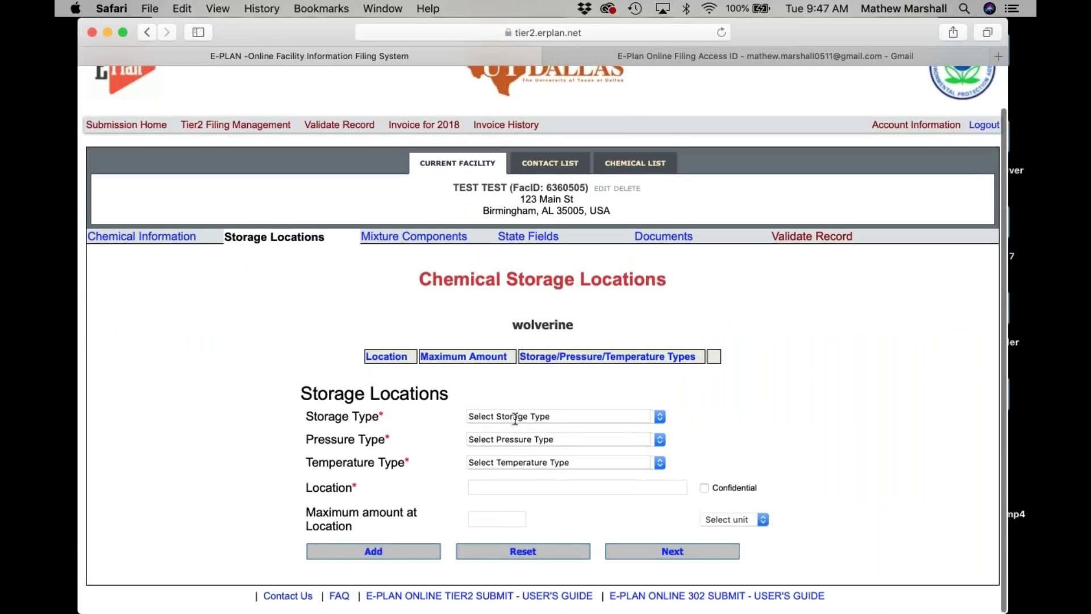
click(515, 419)
key(Down)
key(Return)
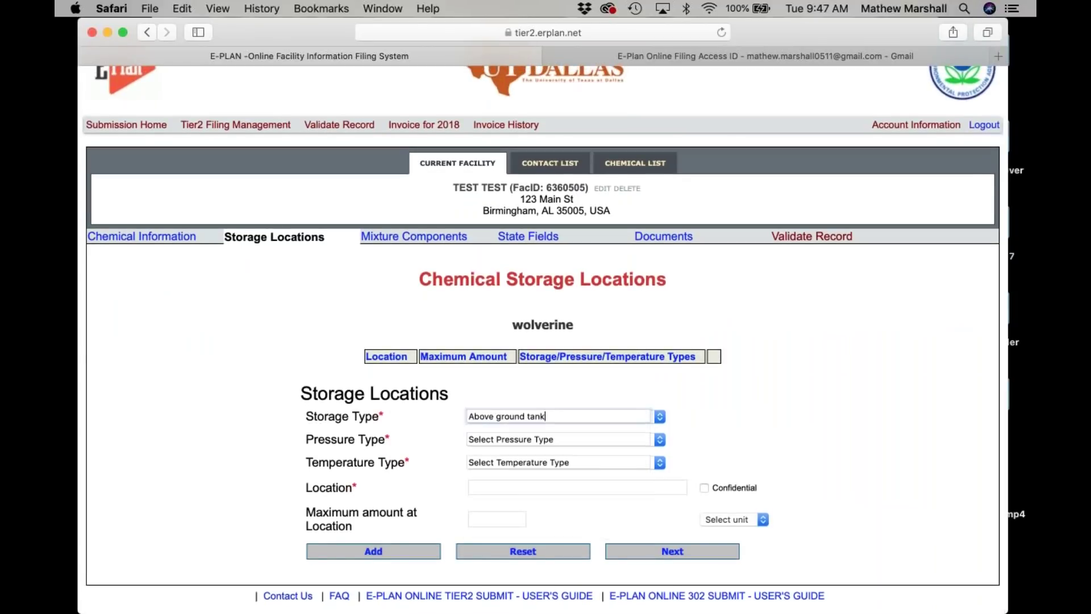
click(508, 440)
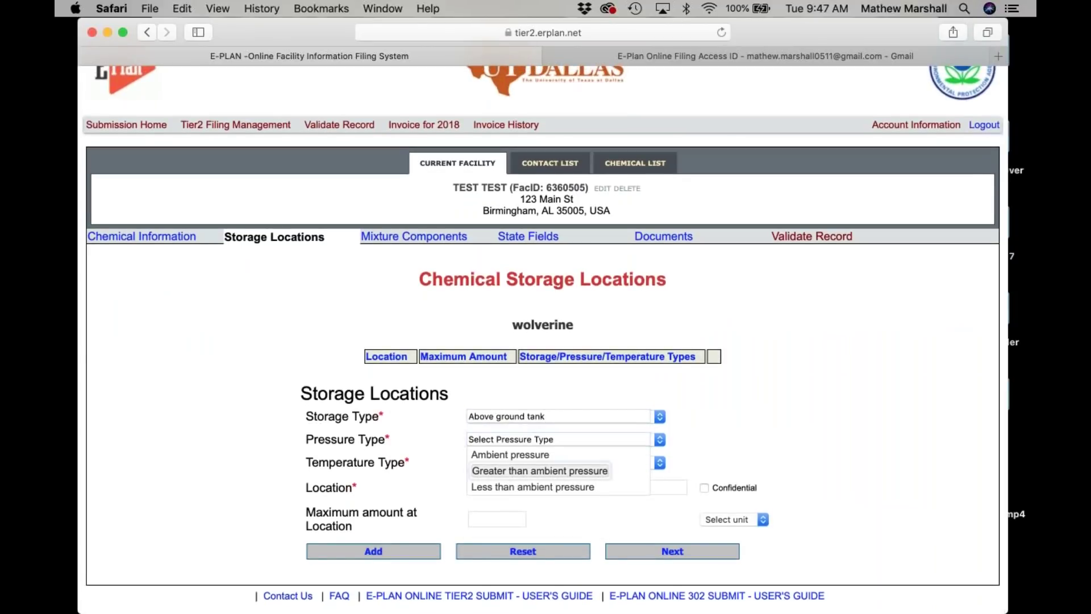
click(508, 470)
click(507, 462)
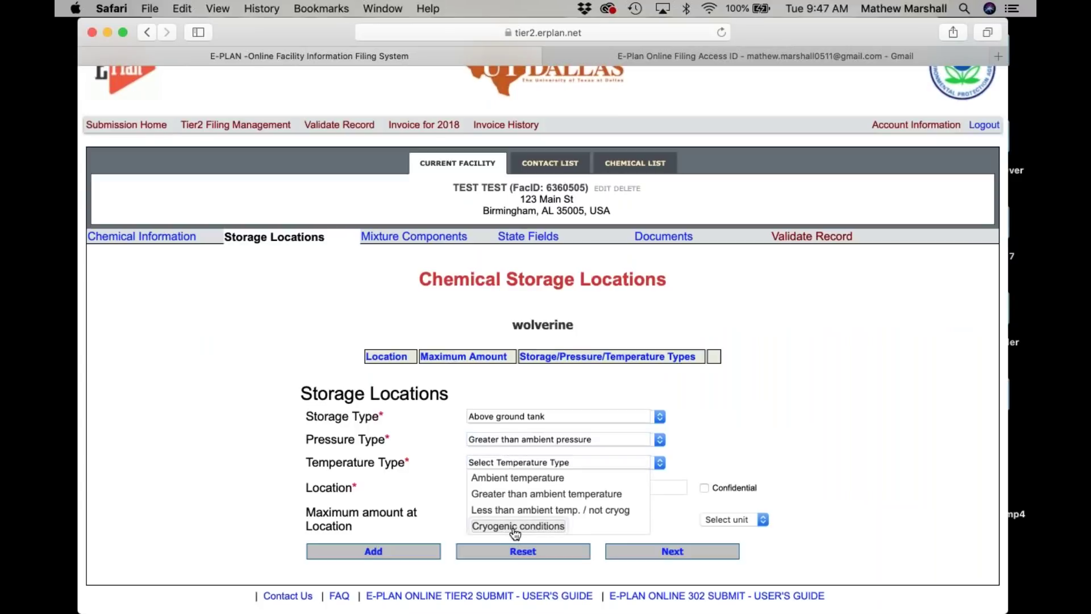
click(515, 526)
Add the storage location 'AT THE BACK OF FACILITY' and revalidate the filing.
click(492, 487)
text(AT THE BACK OF FACILITY)
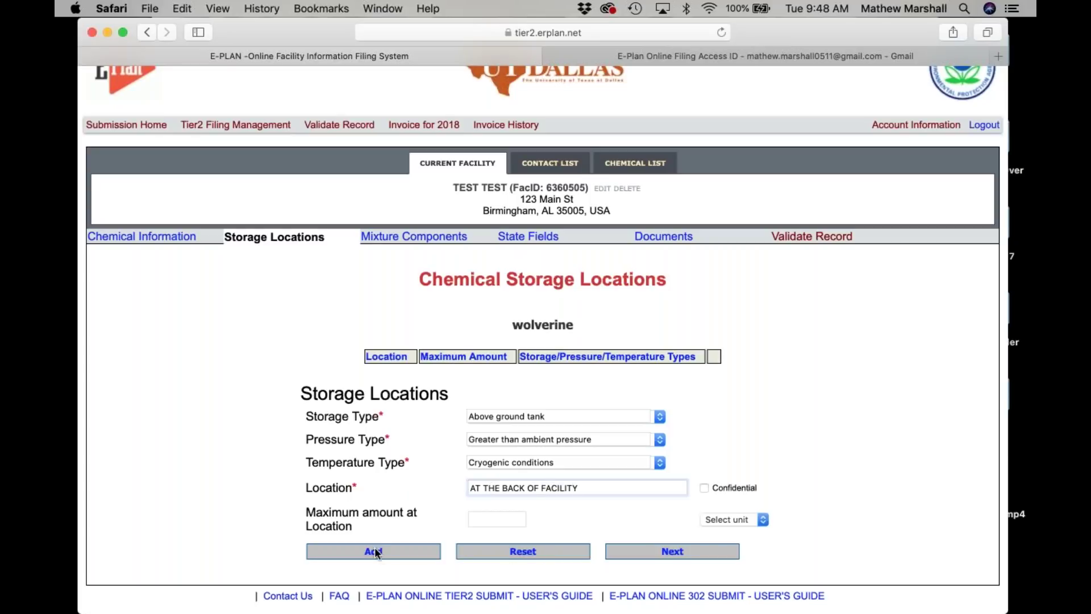
click(374, 551)
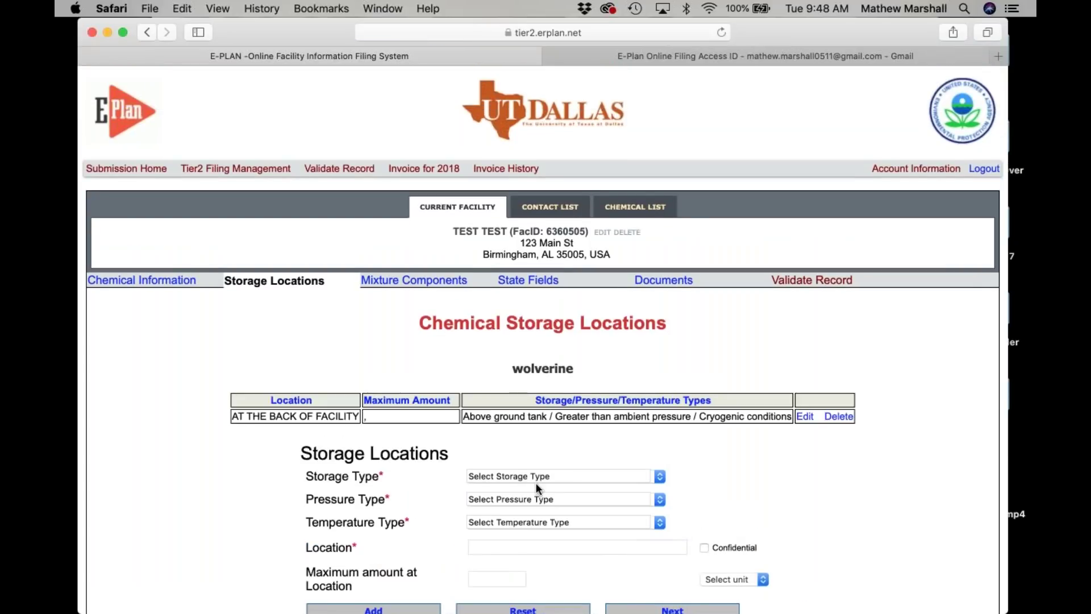
scroll(536, 483, down, 2)
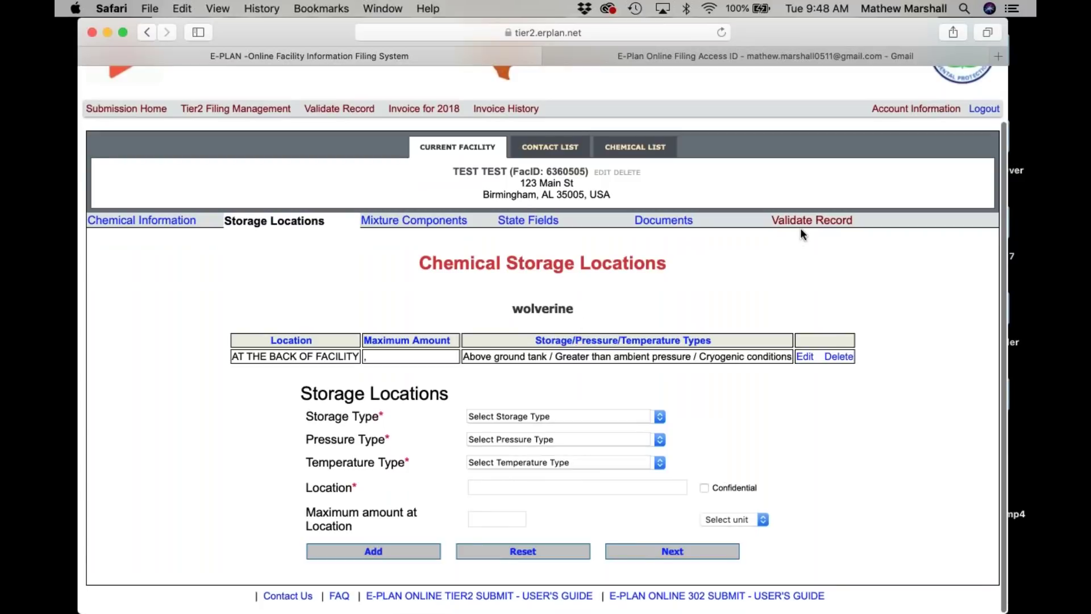
click(804, 222)
Scroll to the export buttons and try the PDF file export, then return to the validation results.
scroll(804, 223, down, 4)
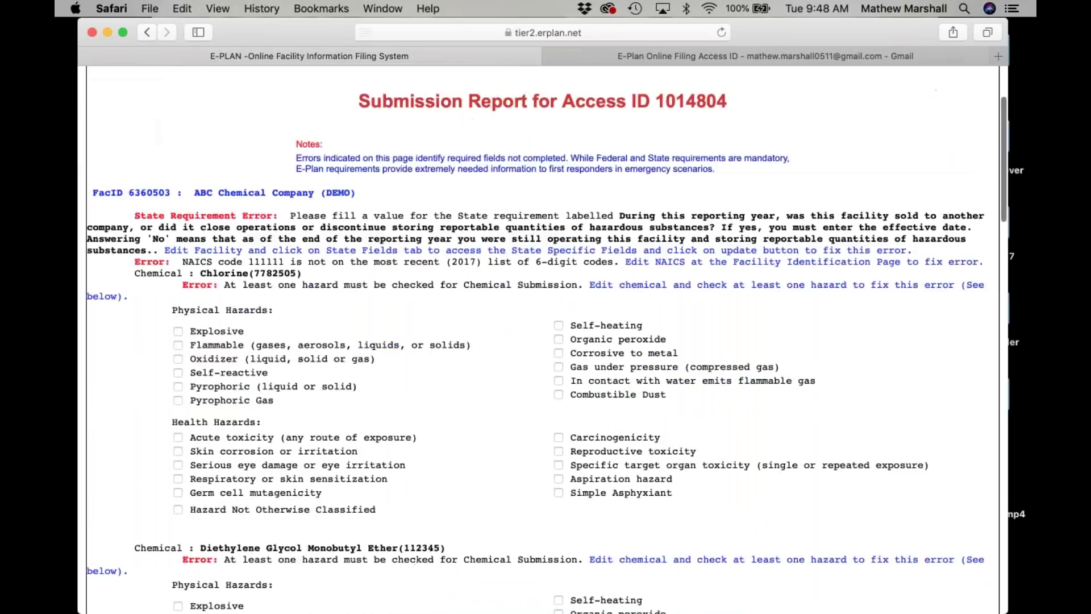
scroll(543, 341, down, 4)
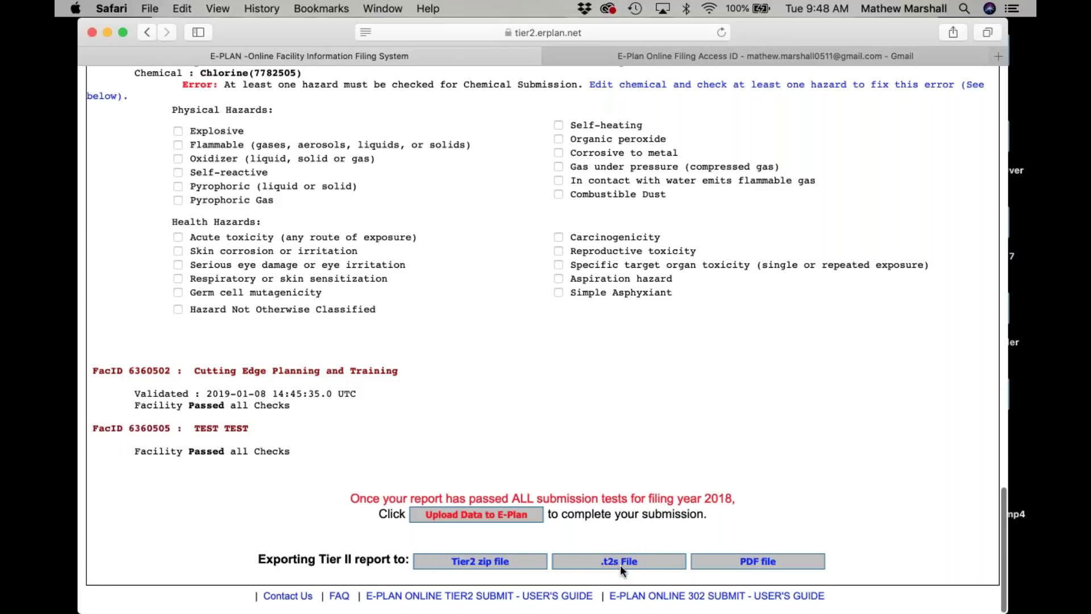
click(759, 560)
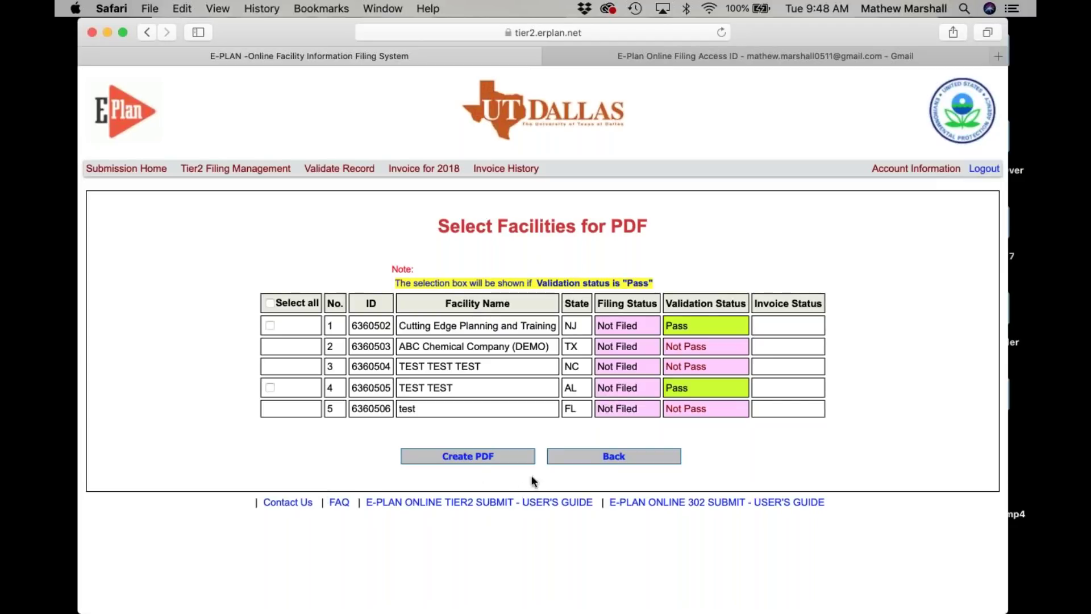
click(614, 457)
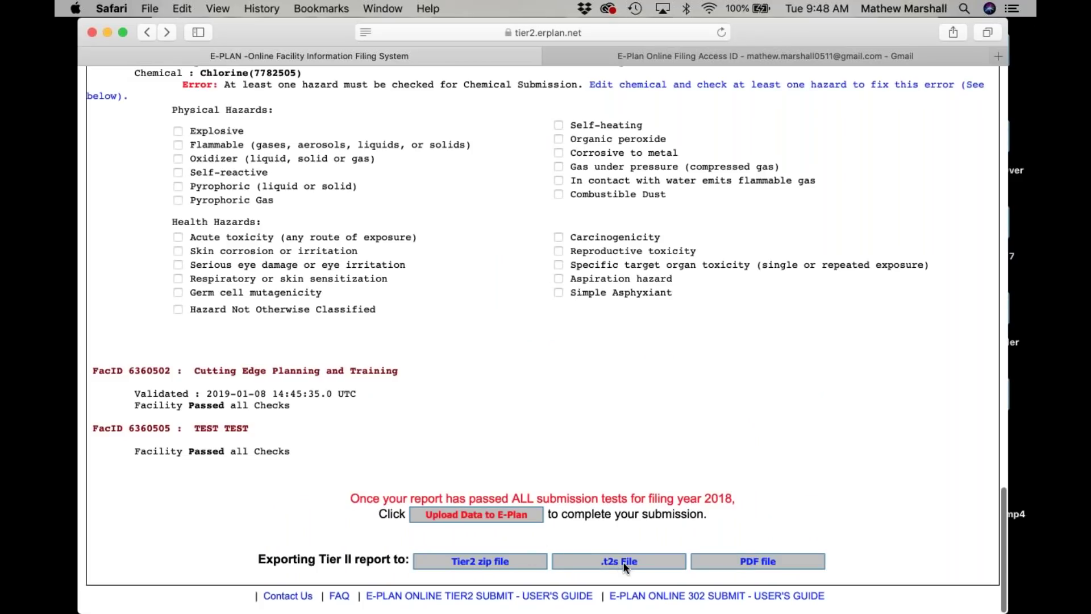
Try the .t2s File and Tier2 zip file exports, then open PDF file facility selection.
click(623, 561)
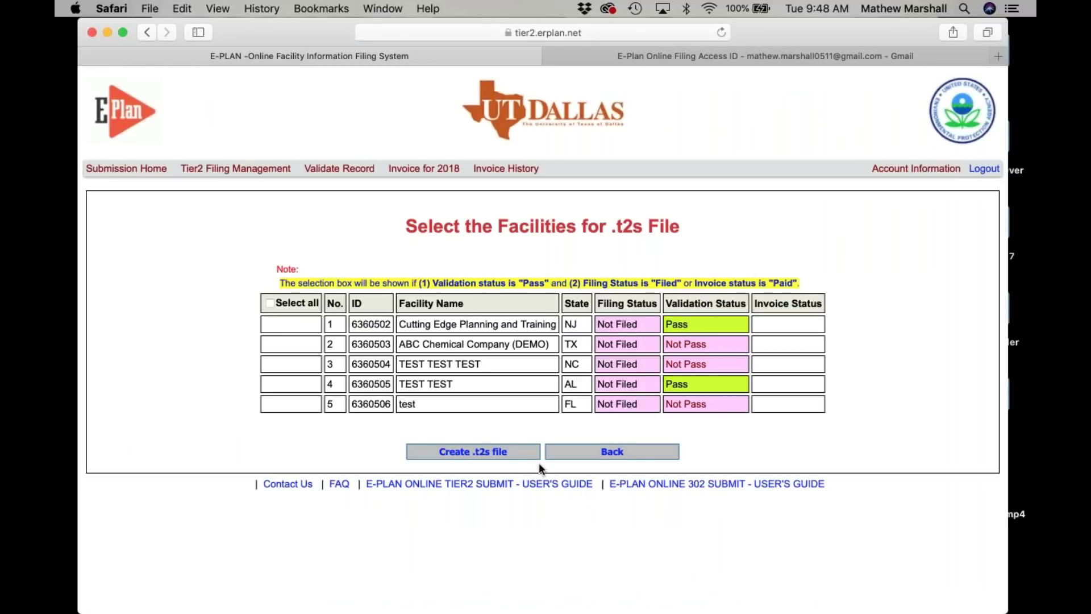
click(573, 453)
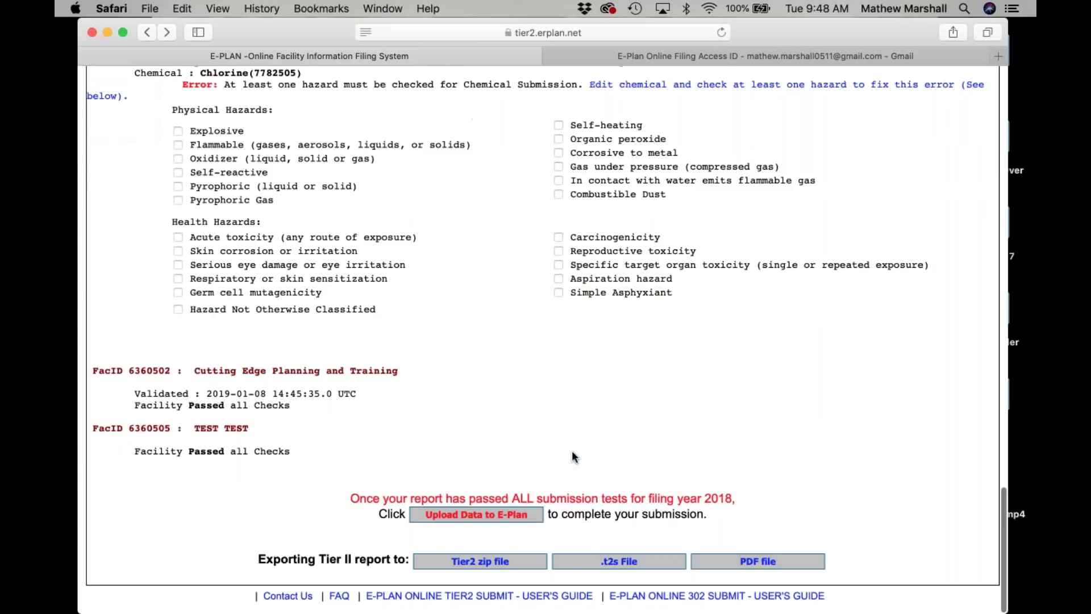
click(485, 561)
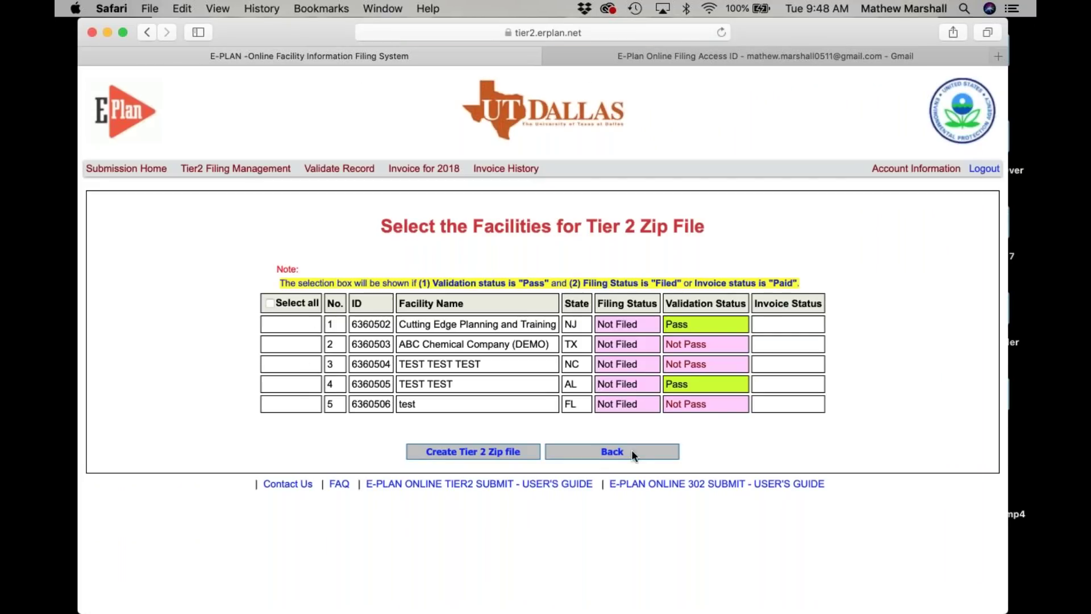
click(615, 451)
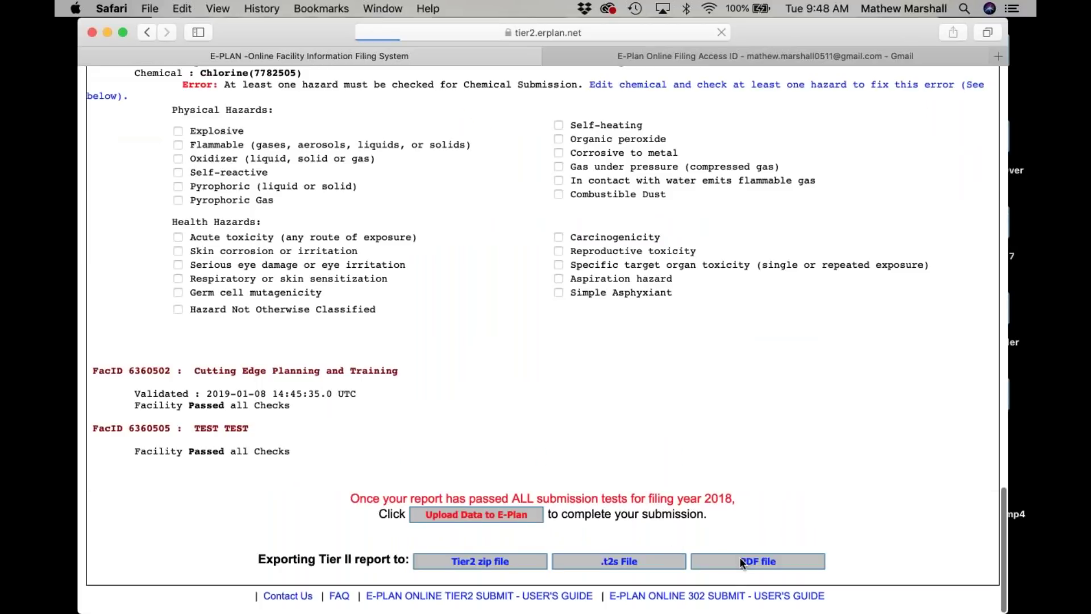
click(738, 556)
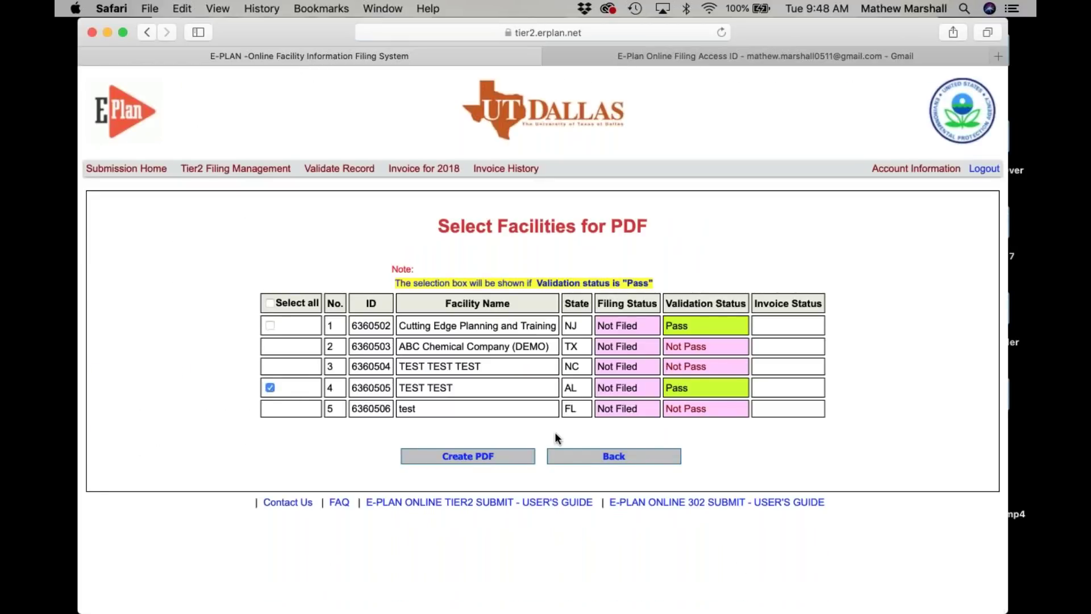
Create TEST TEST's Preliminary Tier 2 report PDF, review it in Acrobat, and return to E-Plan.
click(460, 456)
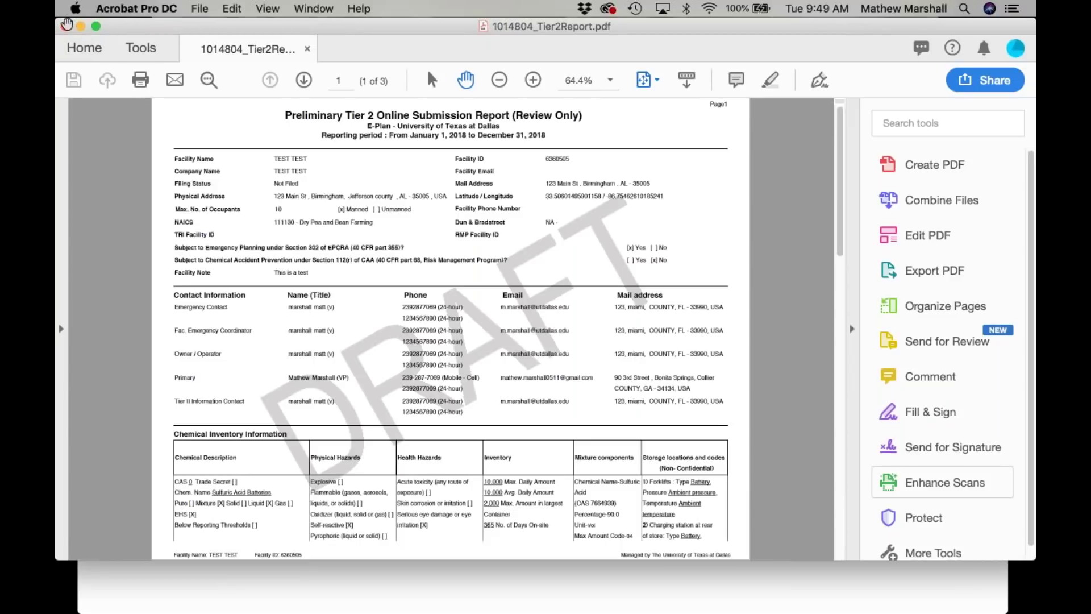
click(383, 583)
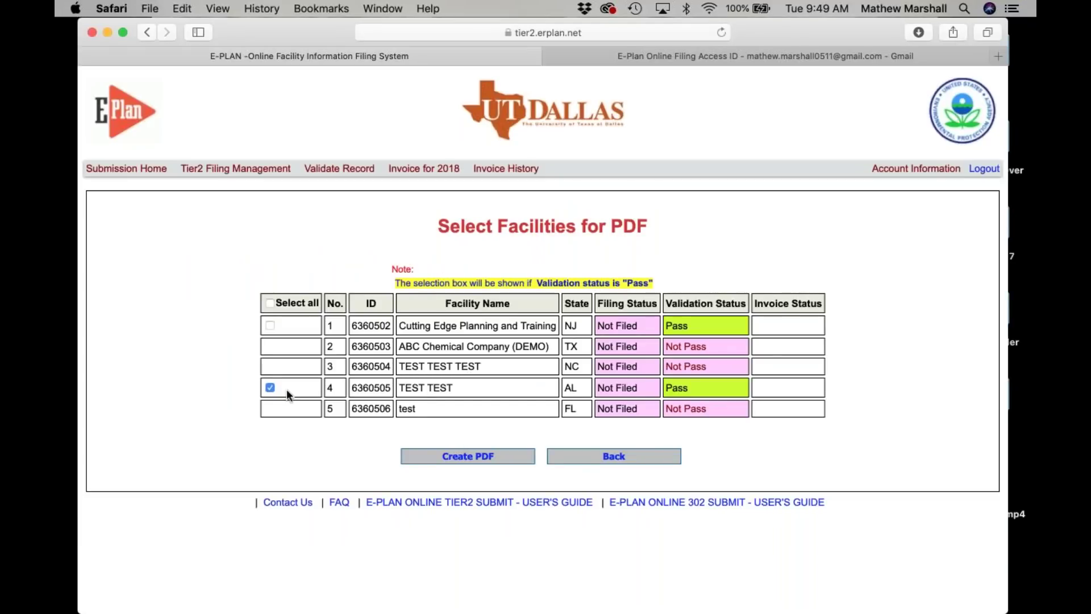
Go back, choose Upload Data to E-Plan, and tick facilities 6360505 and 6360502 for submission.
click(270, 387)
click(636, 456)
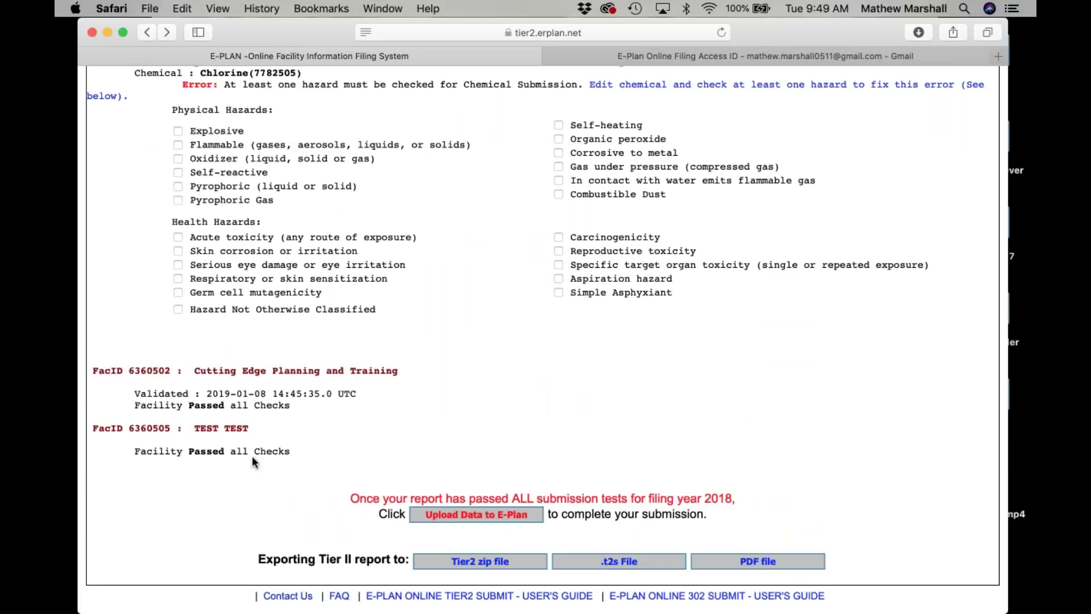
click(483, 514)
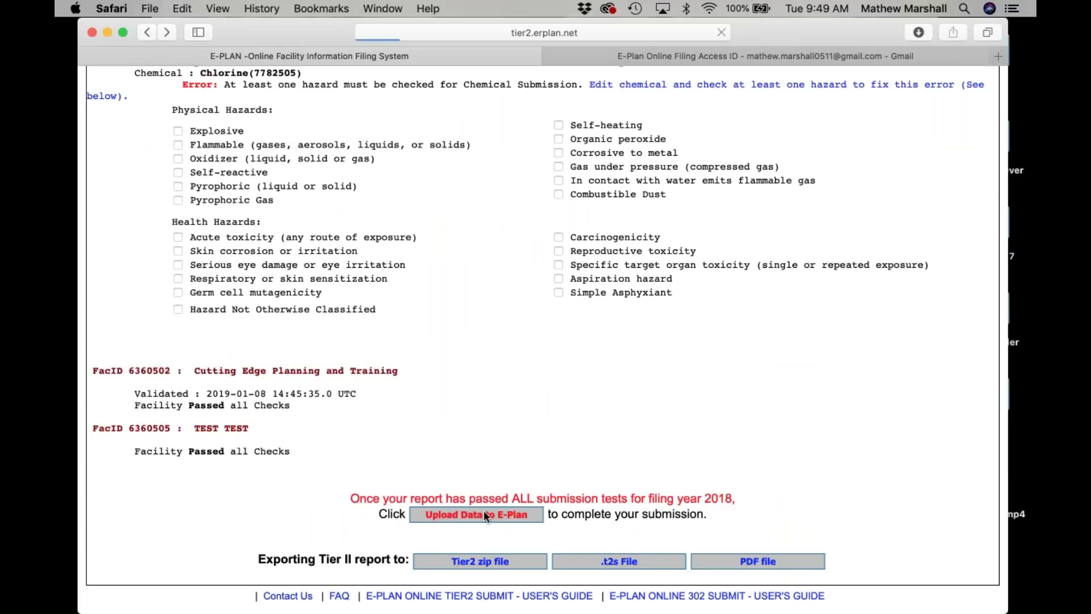
scroll(523, 370, down, 3)
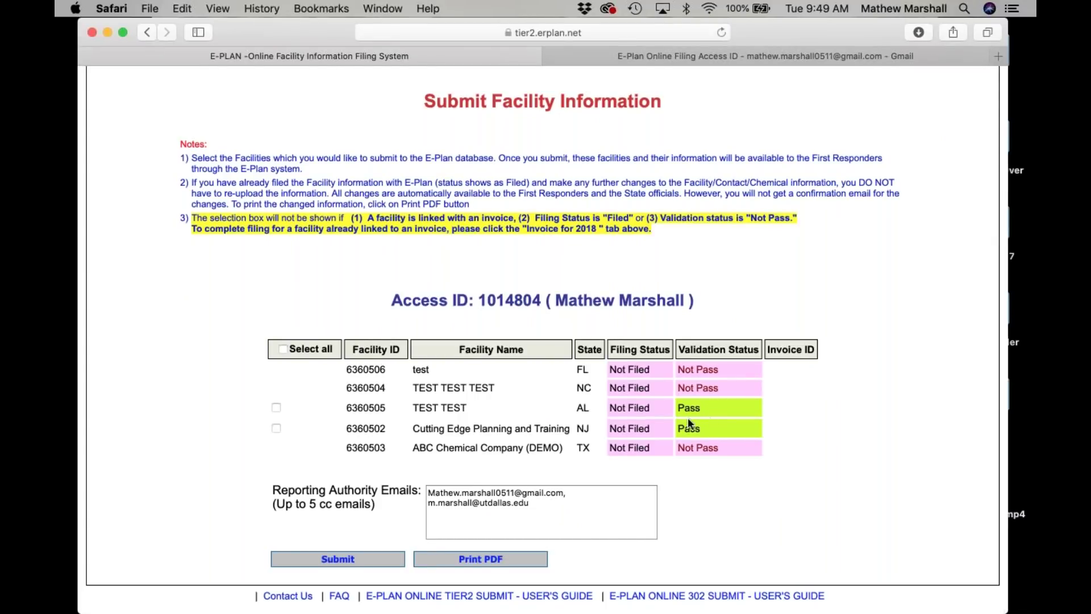
click(276, 407)
click(276, 428)
Submit both facilities and pay the $50.00 by Check/Money Order, dismissing the mailing instructions.
click(338, 558)
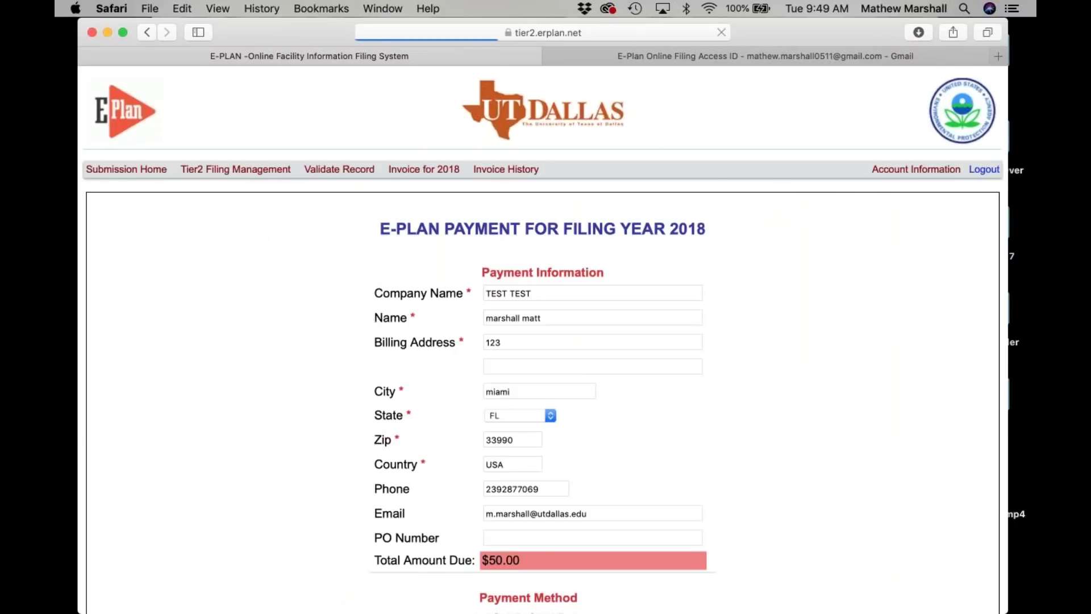
scroll(611, 267, down, 4)
scroll(612, 263, down, 3)
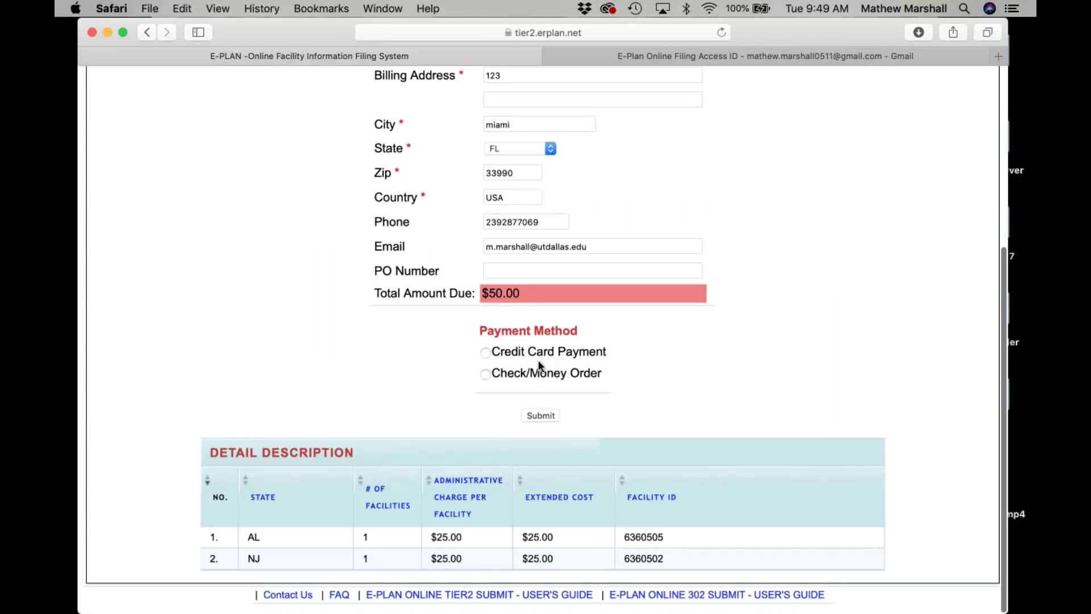
click(484, 351)
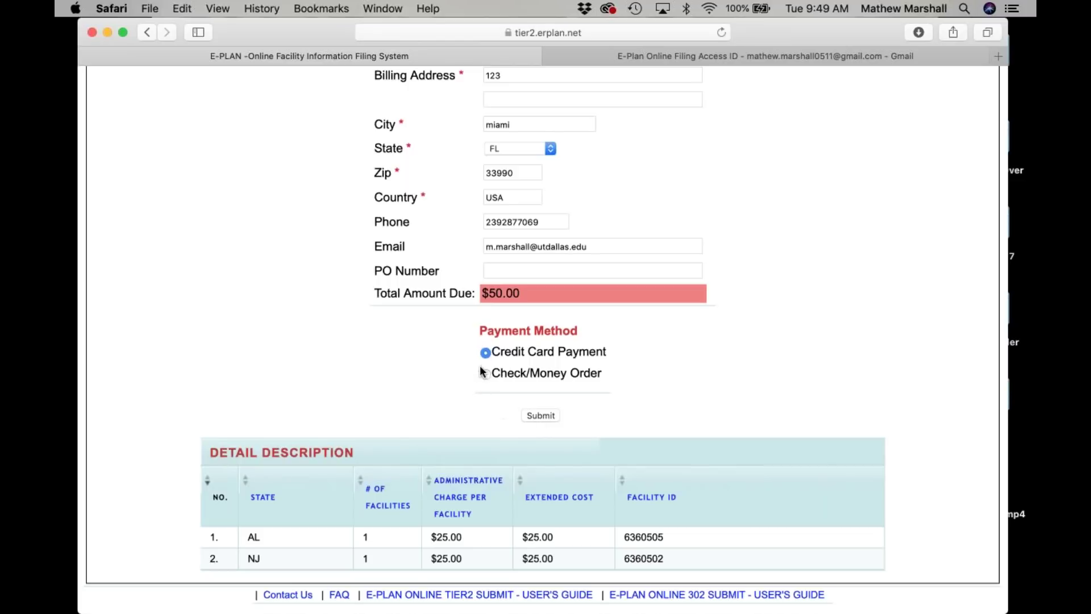
click(532, 420)
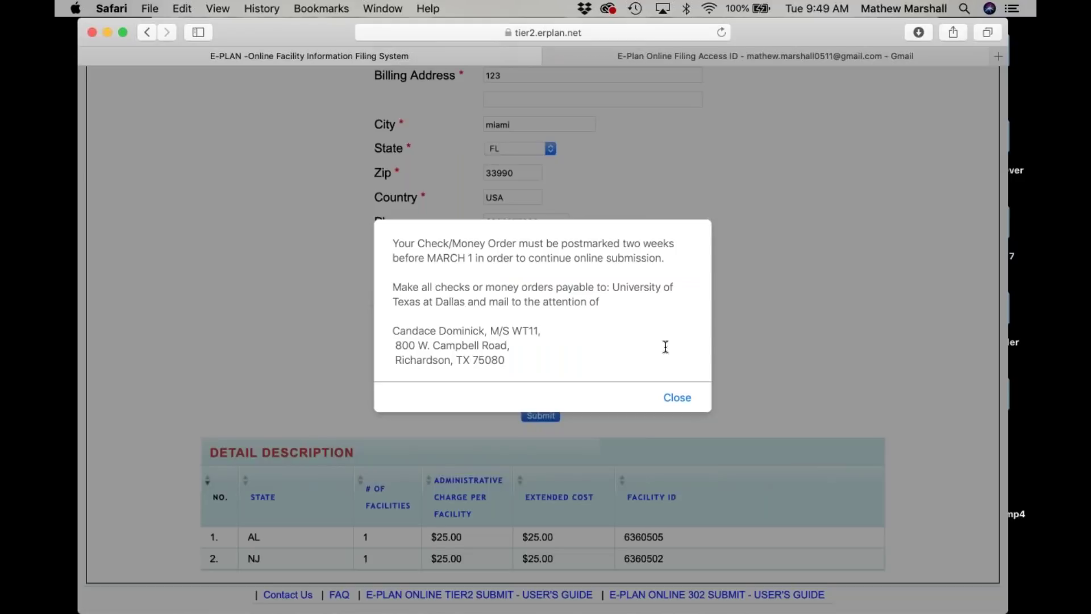
click(678, 398)
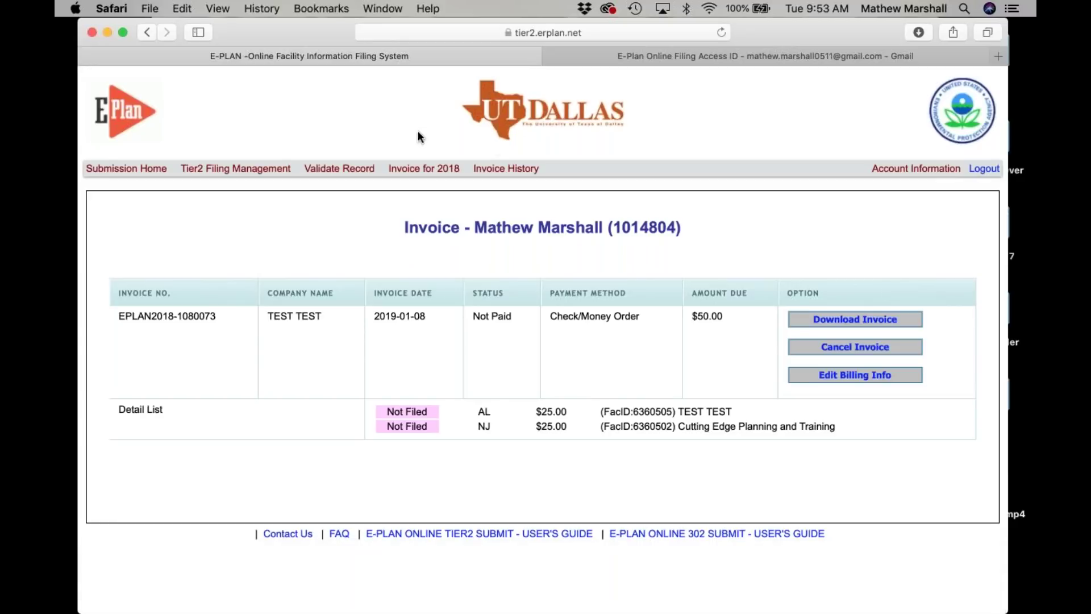
Launch PowerPoint from the Dock, leaving the $50.00 Not Paid invoice page behind.
mouse_move(742, 607)
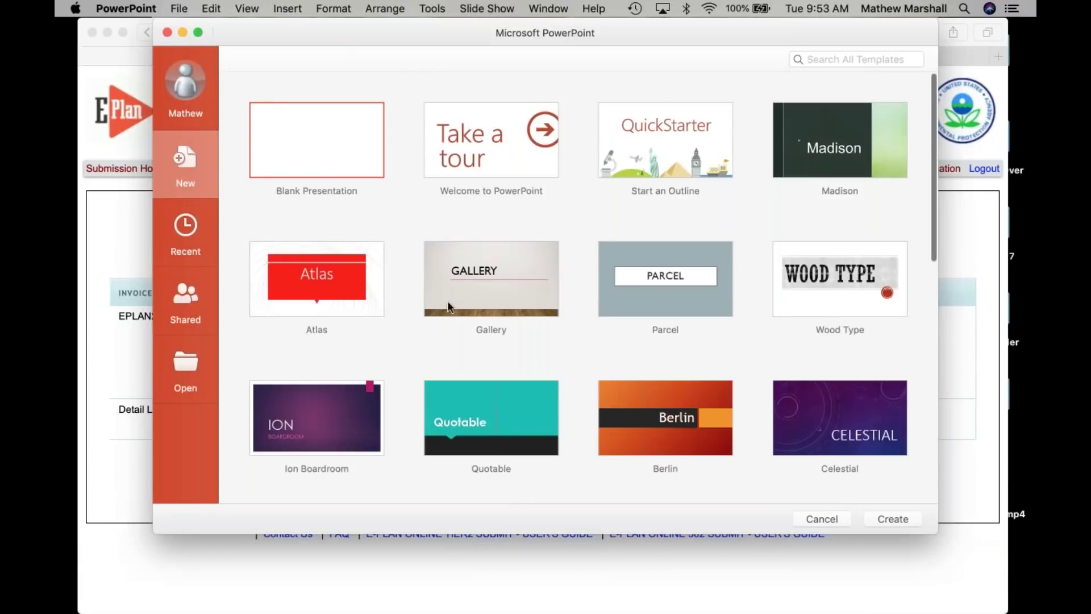
Close the template gallery, open recent presentation 'How to submit 2019', and start its slide show.
click(167, 32)
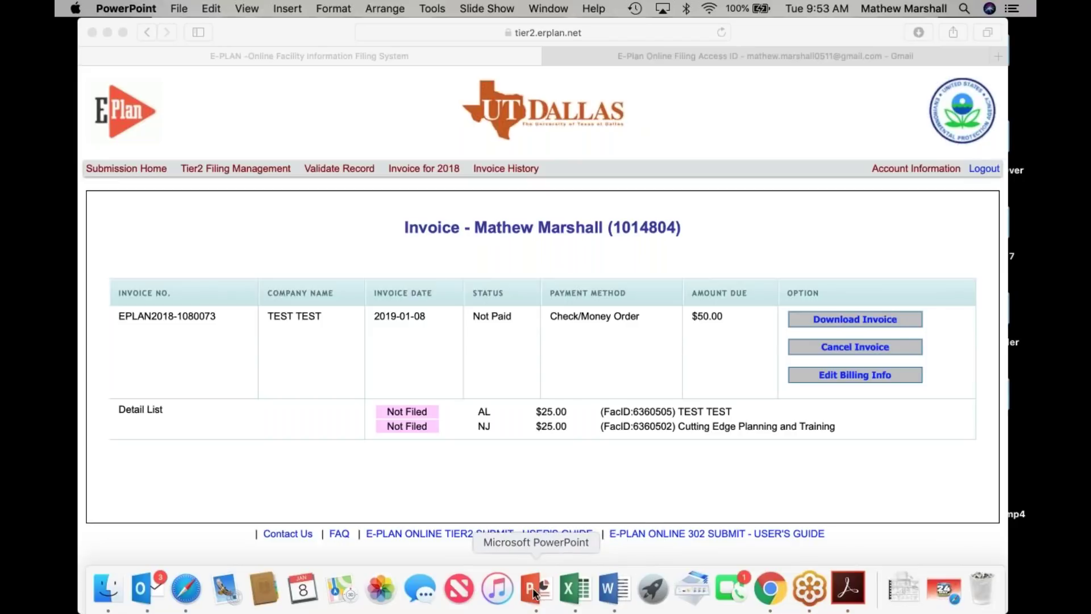
right_click(542, 593)
mouse_move(548, 463)
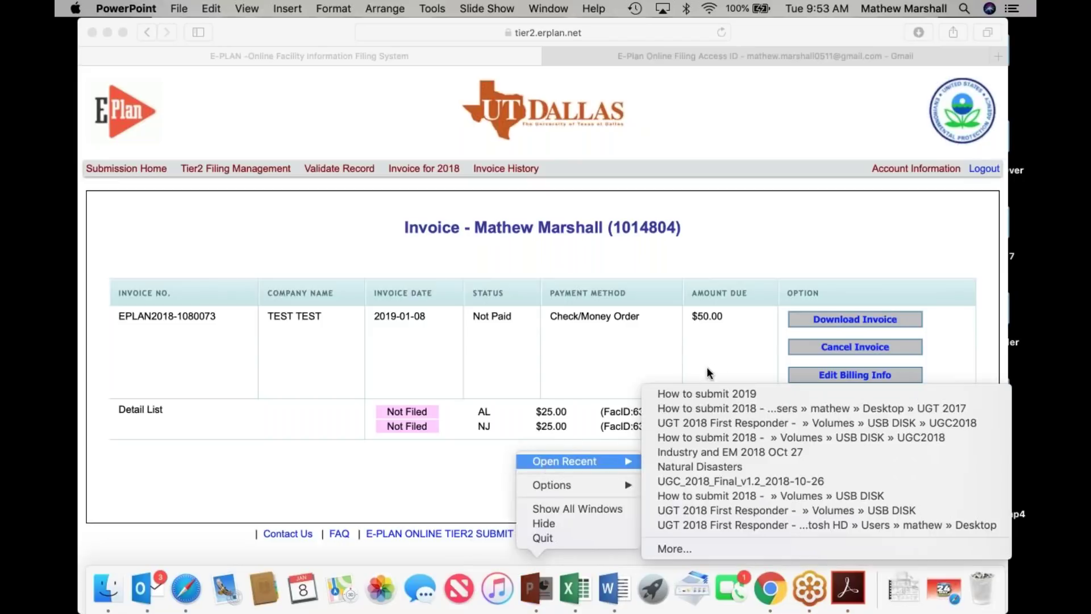
click(705, 391)
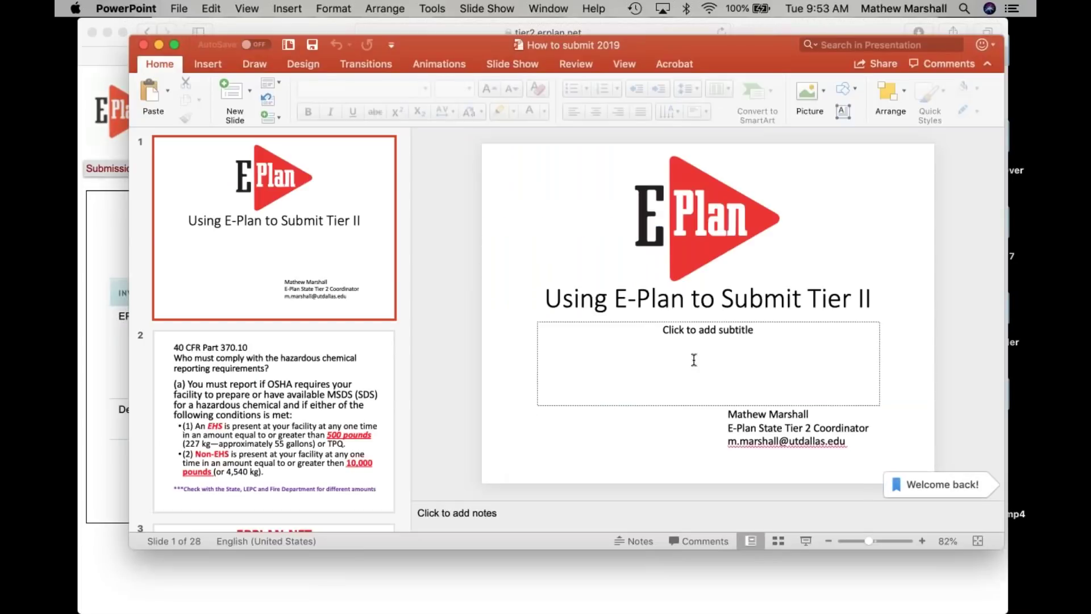
click(806, 540)
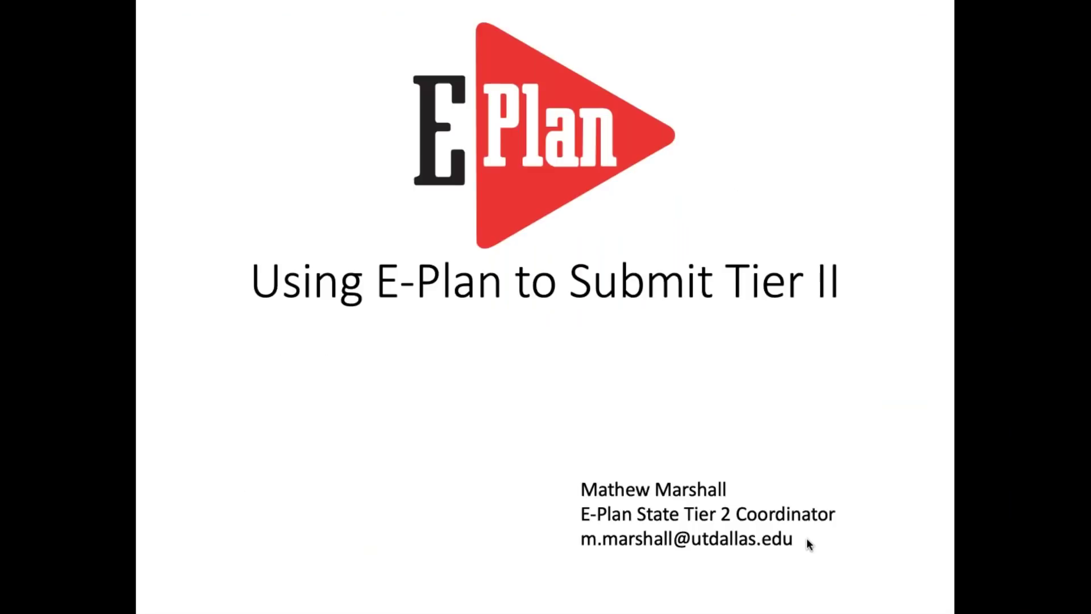